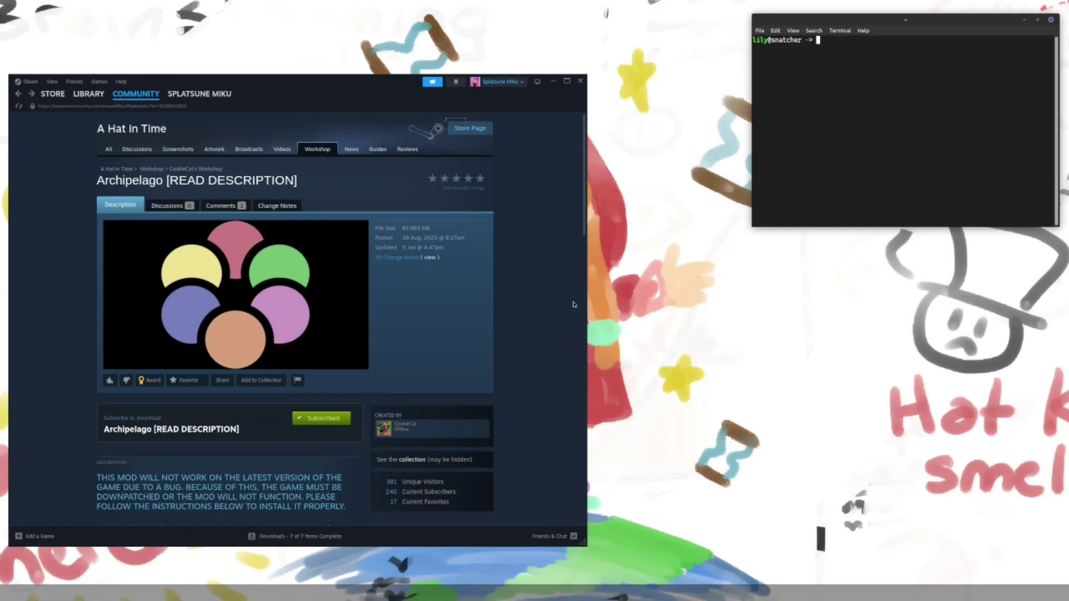
Read through the Archipelago mod's workshop description and its installation instructions.
scroll(529, 313, down, 6)
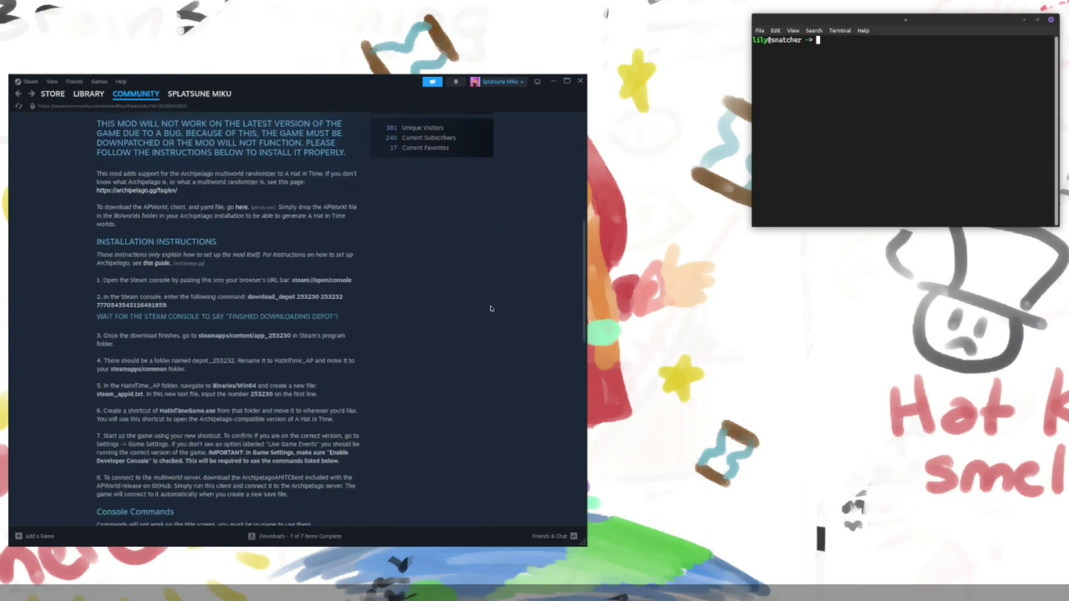
scroll(492, 309, up, 6)
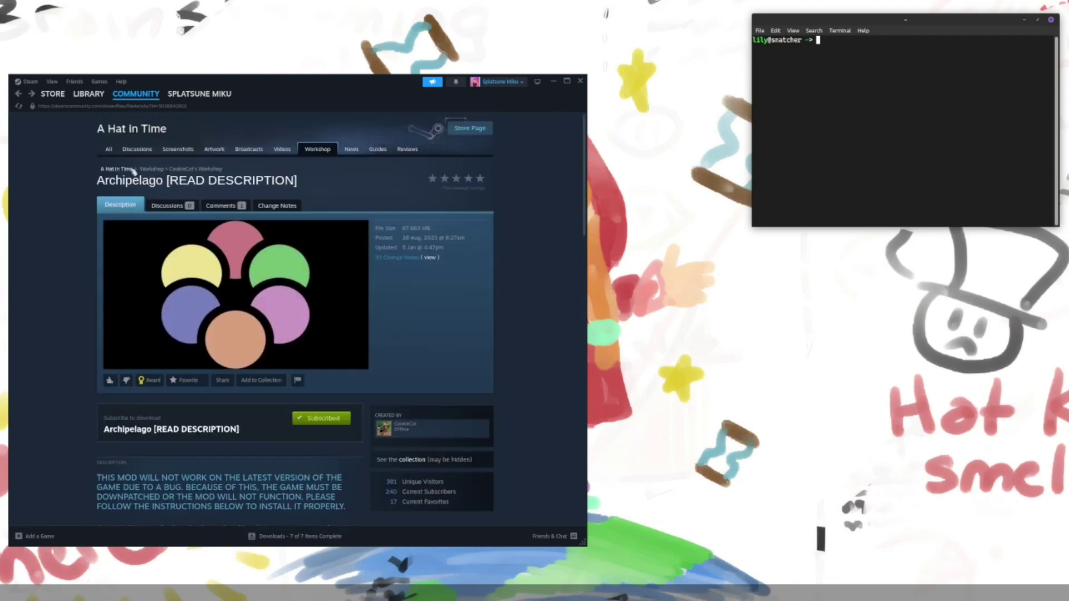
scroll(523, 295, down, 4)
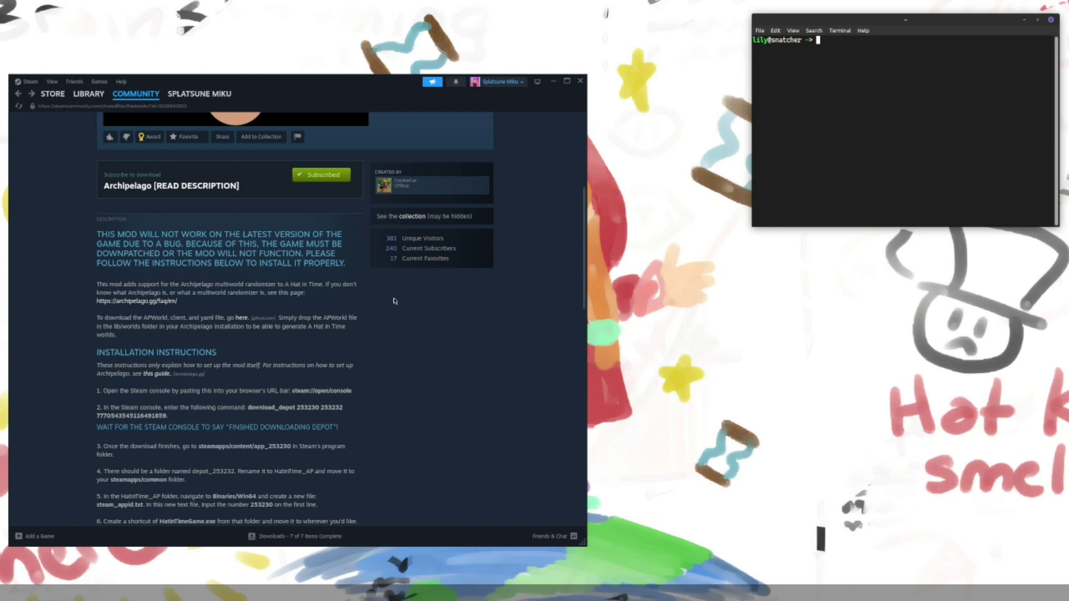
scroll(393, 300, down, 3)
scroll(377, 292, up, 8)
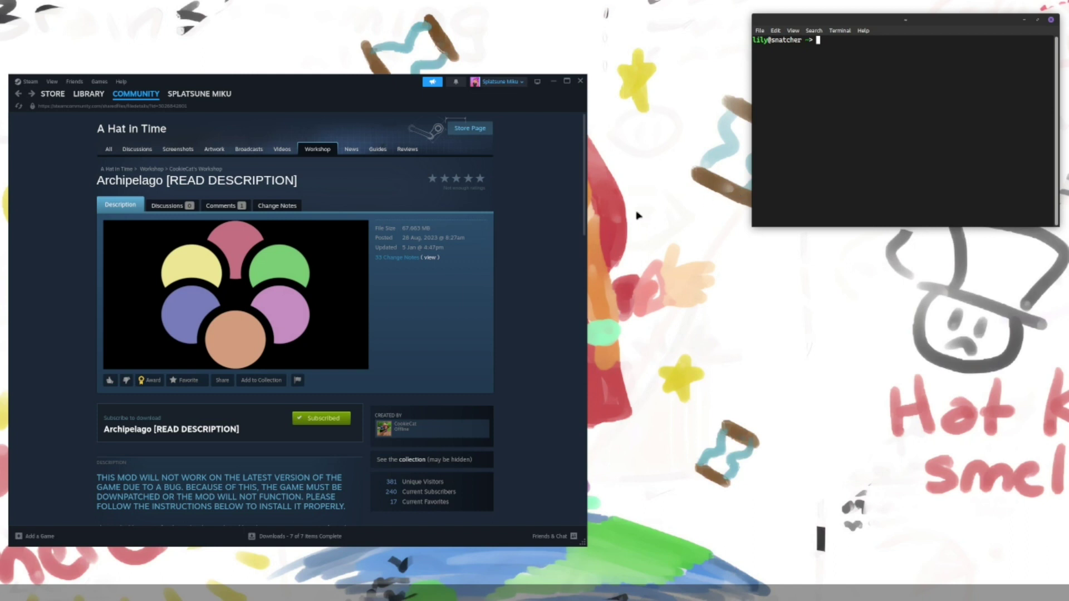
scroll(516, 241, down, 6)
scroll(517, 242, down, 2)
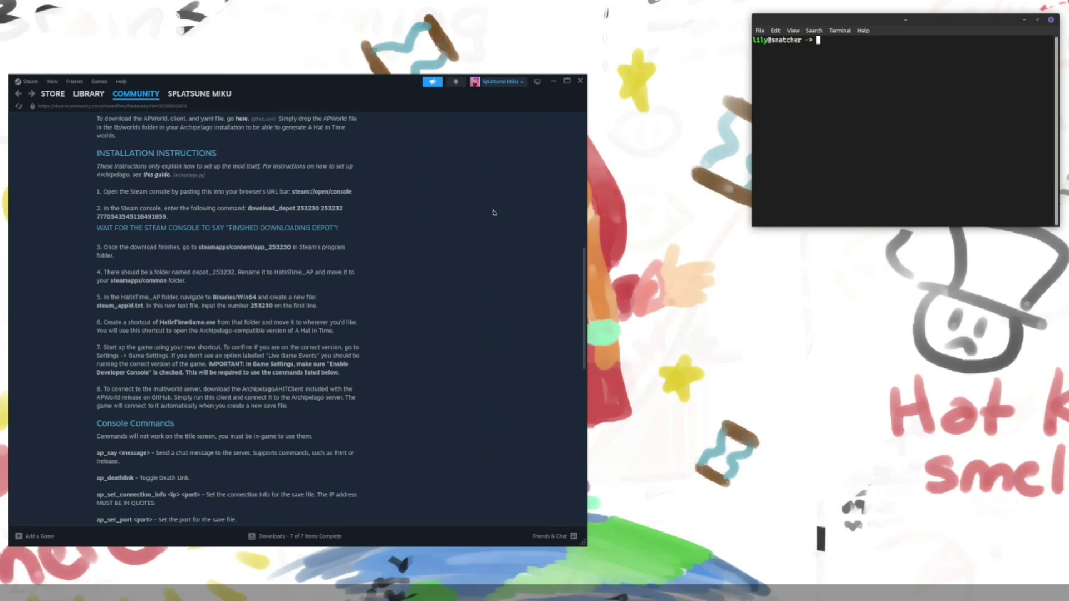
click(384, 98)
click(100, 82)
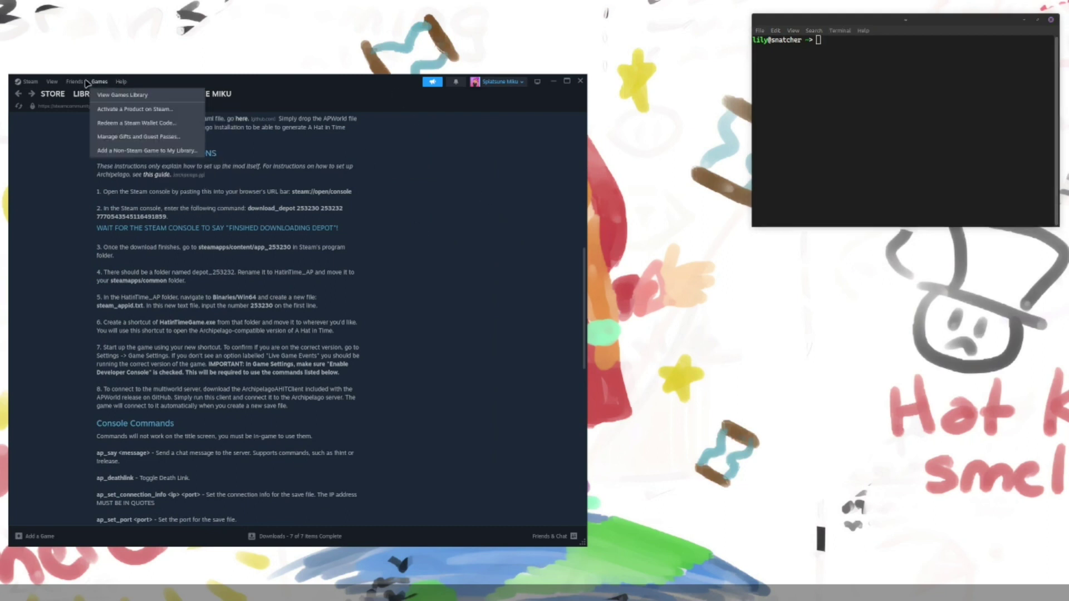
mouse_move(51, 83)
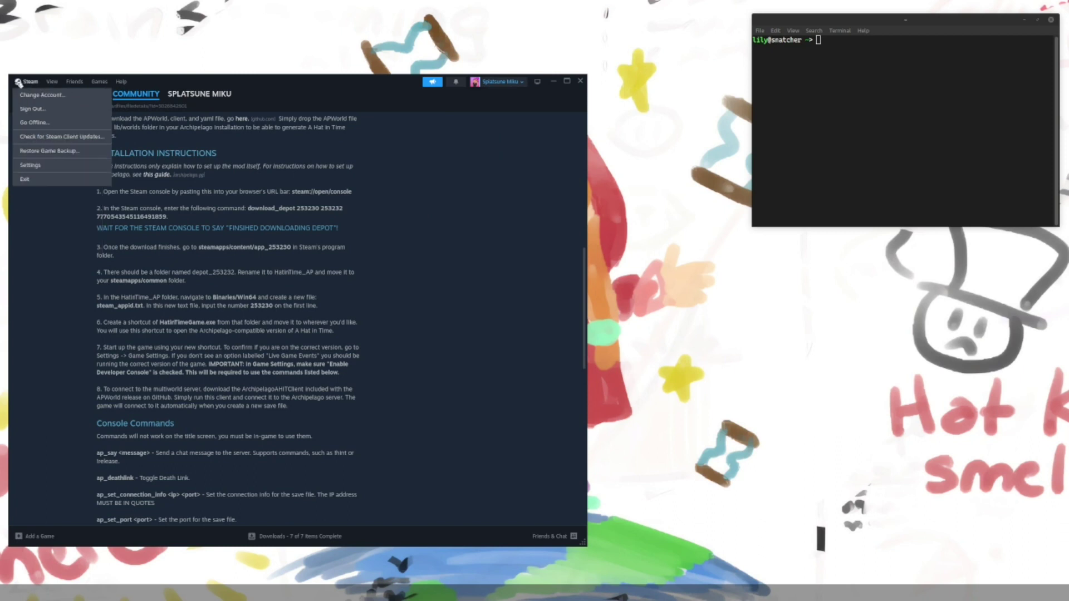
mouse_move(128, 82)
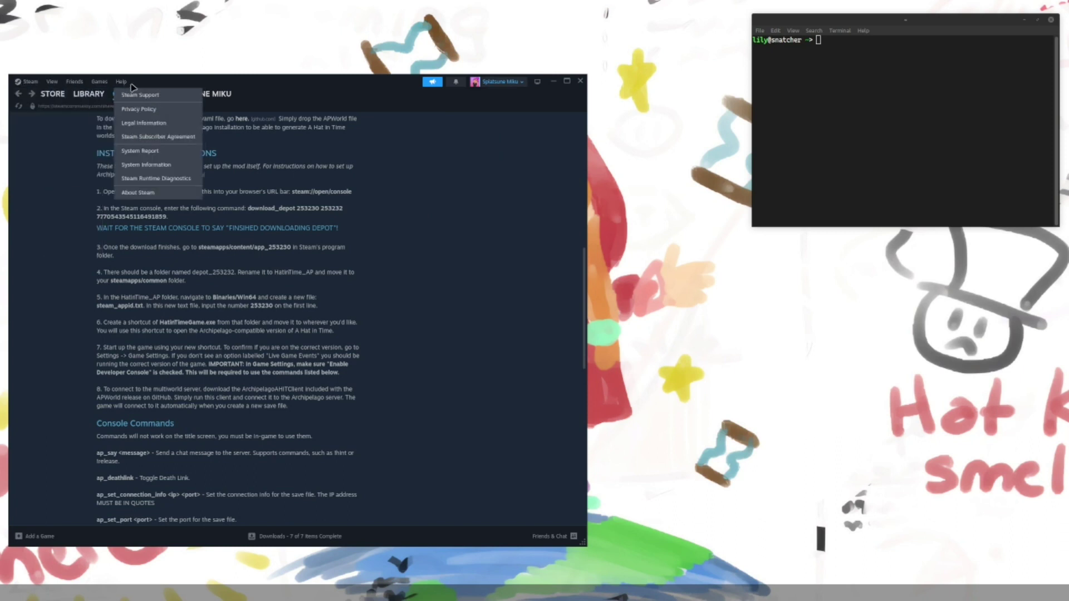
click(365, 222)
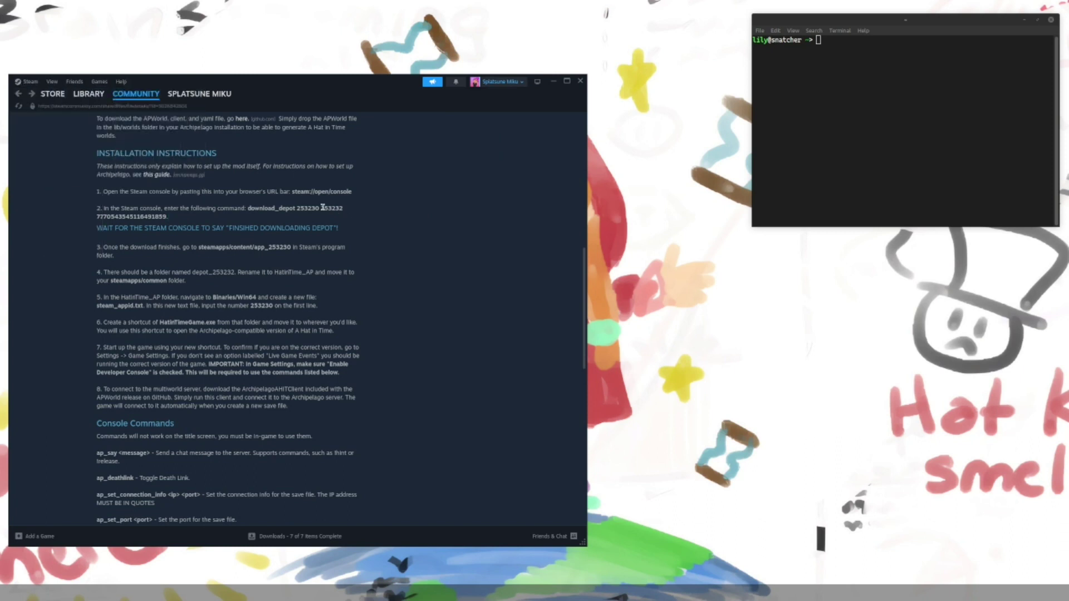
Open the Steam console by running xdg-open steam://open/console in the terminal.
click(836, 101)
text(nautilus)
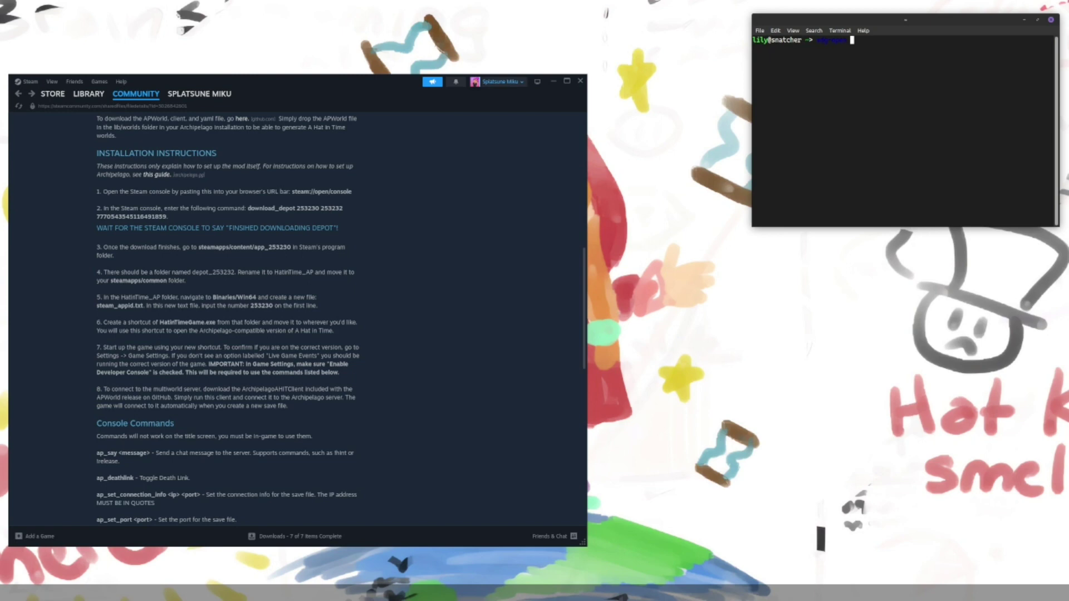
text(steam)
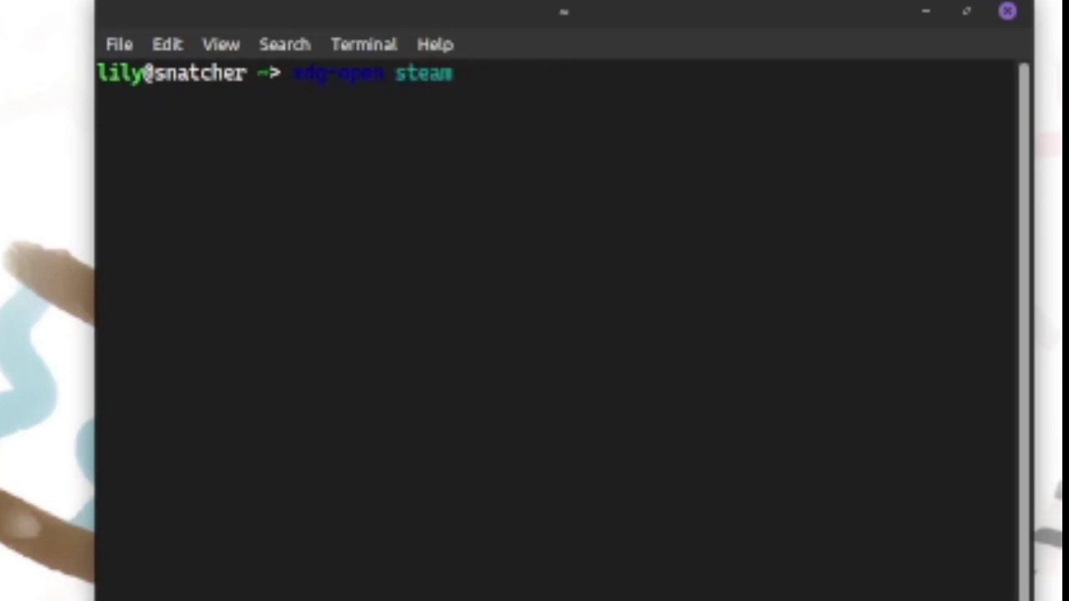
text(:/)
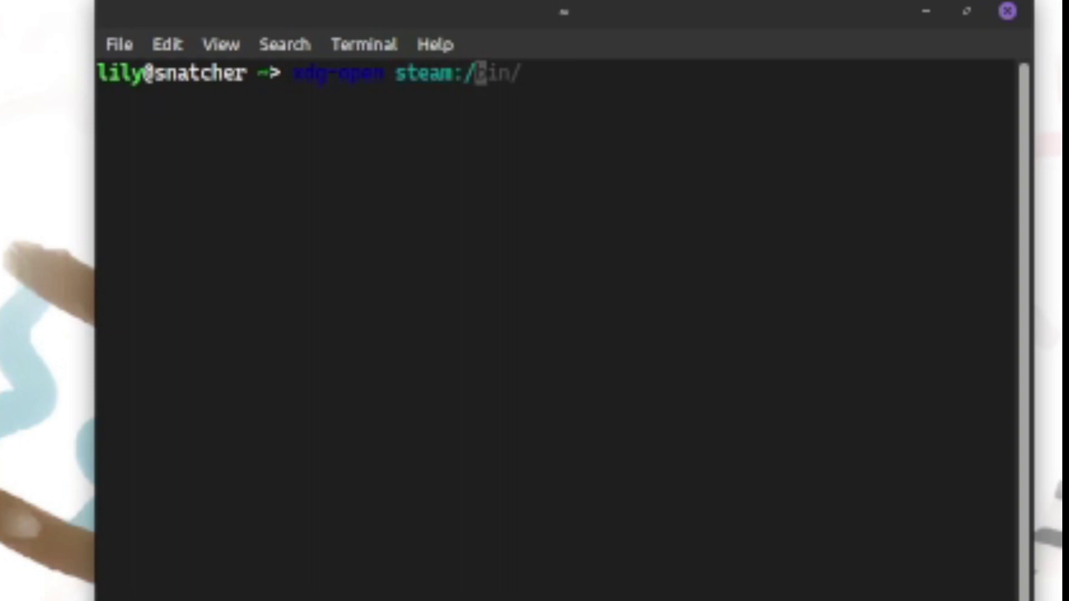
text(/open/)
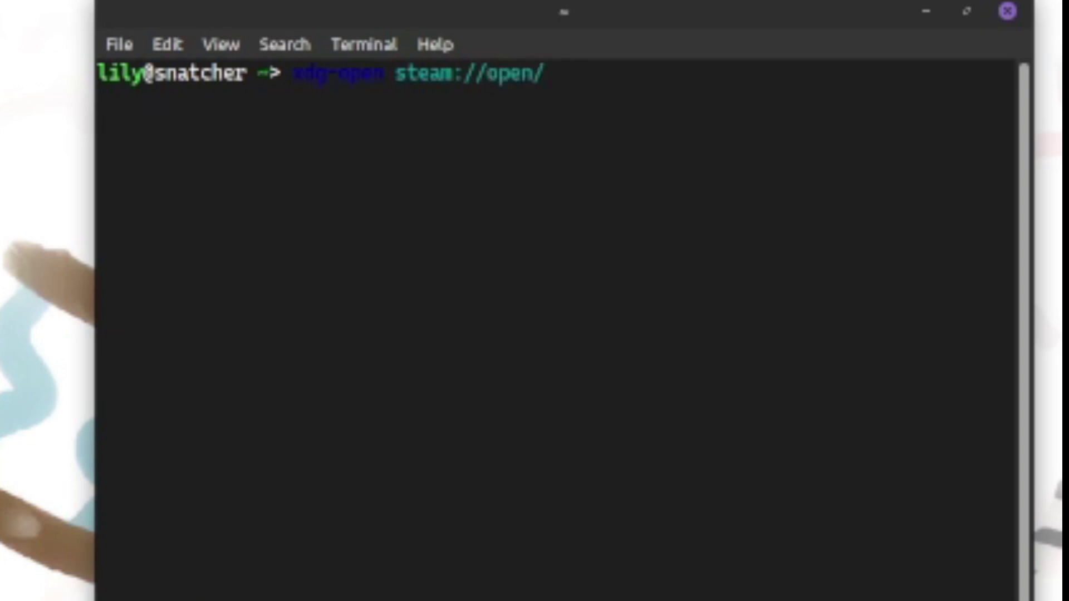
text(console)
key(Return)
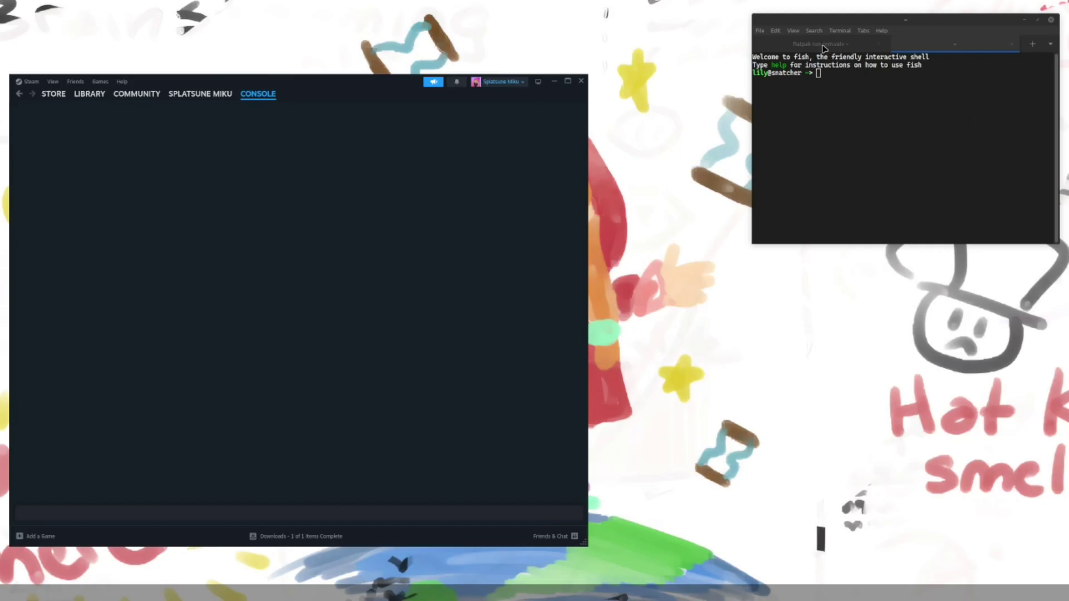
View the running Steam process's output in the other terminal session, and return to the empty shell.
click(823, 46)
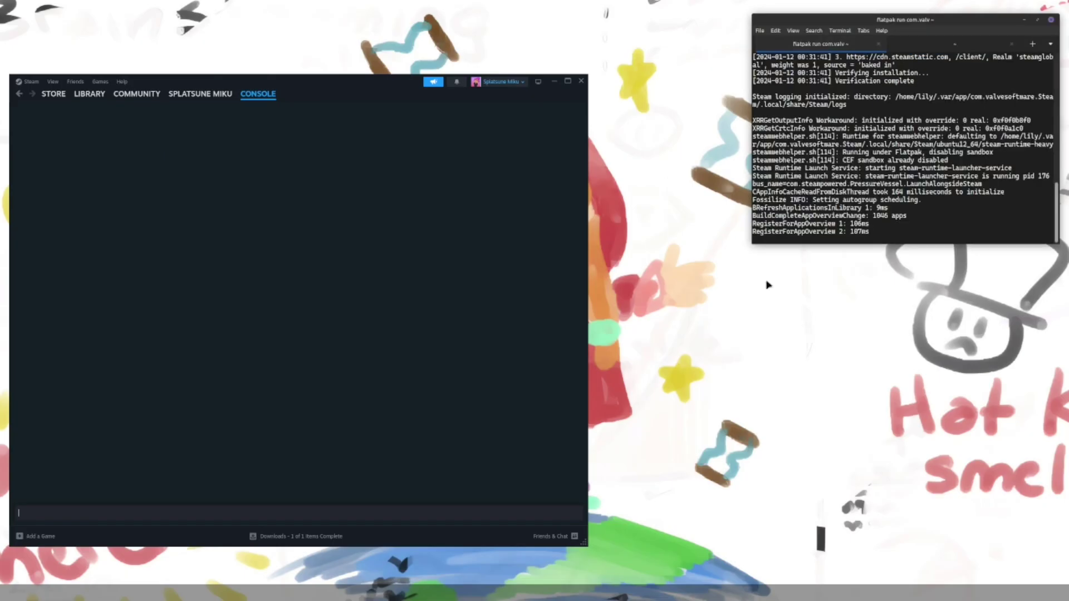
click(932, 45)
click(364, 97)
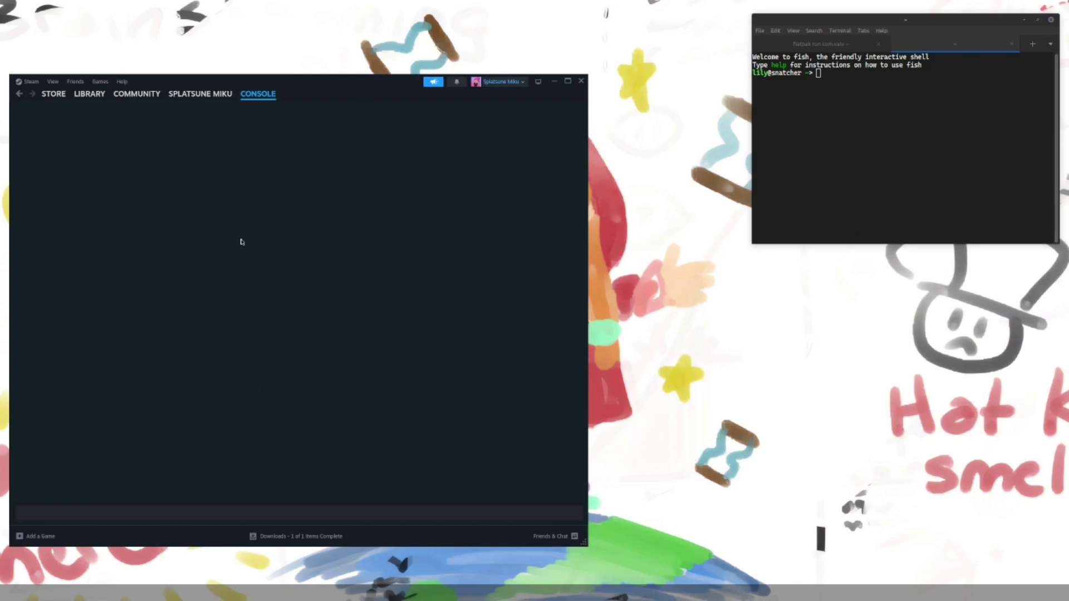
Bring up the mod's workshop page in the browser and select the full download_depot command in installation step 2.
mouse_move(90, 94)
click(203, 464)
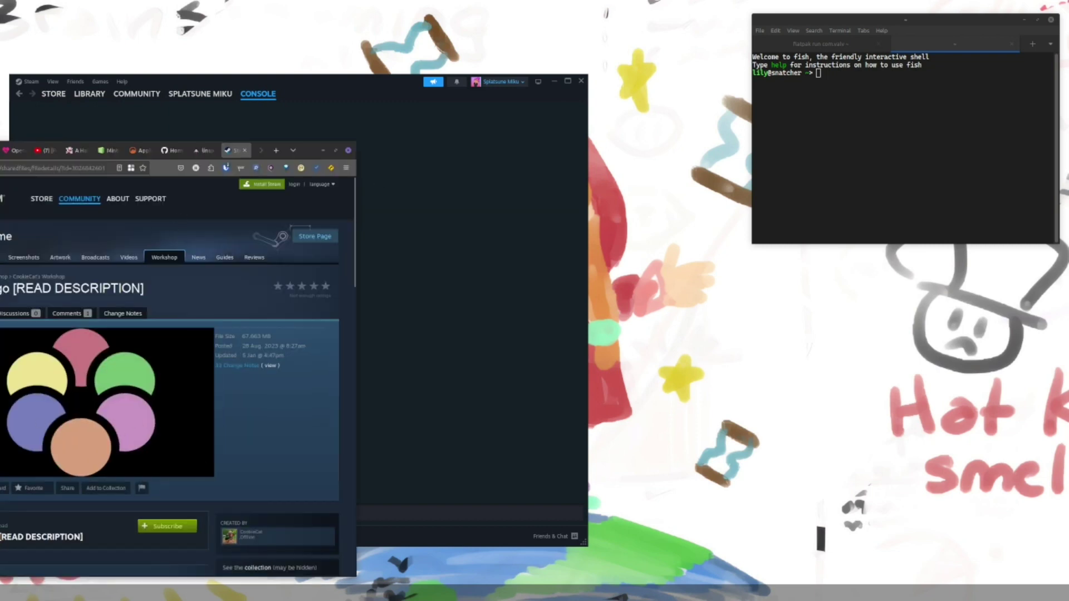
drag(313, 148, 340, 32)
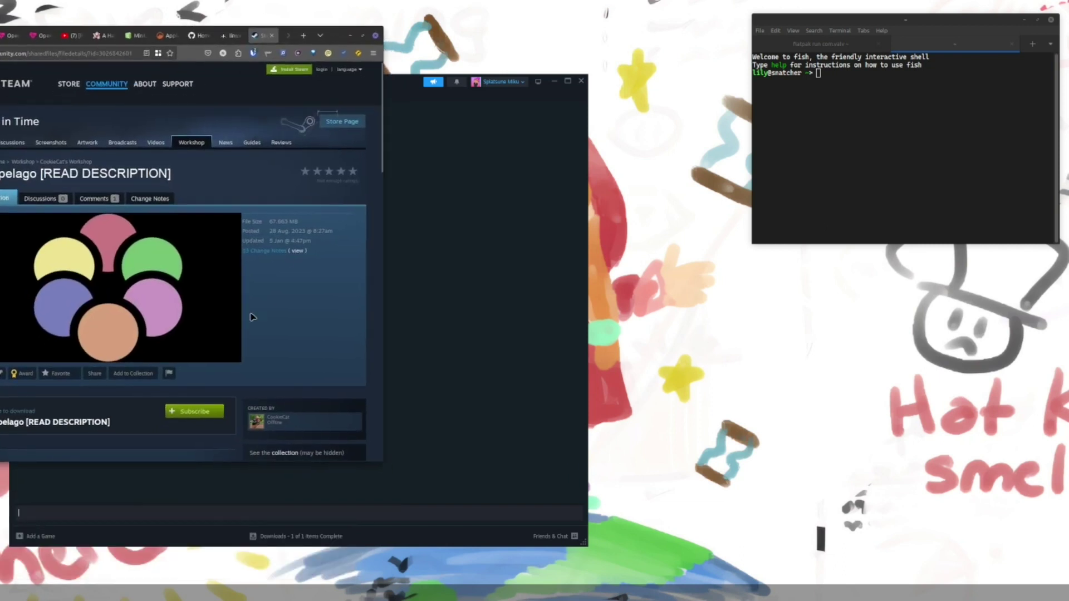
scroll(223, 334, down, 5)
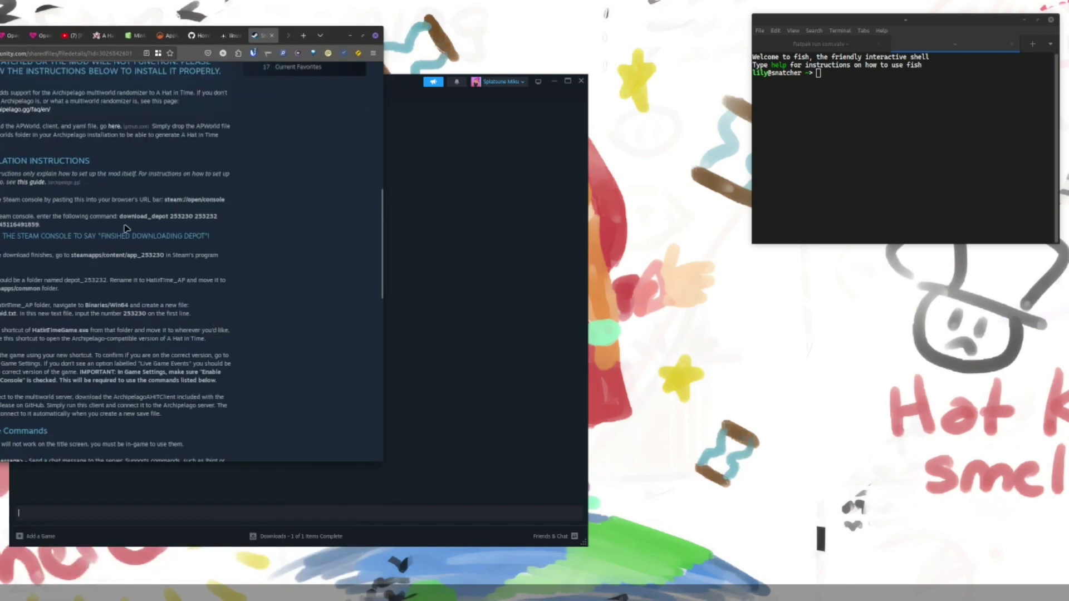
drag(126, 227, 115, 216)
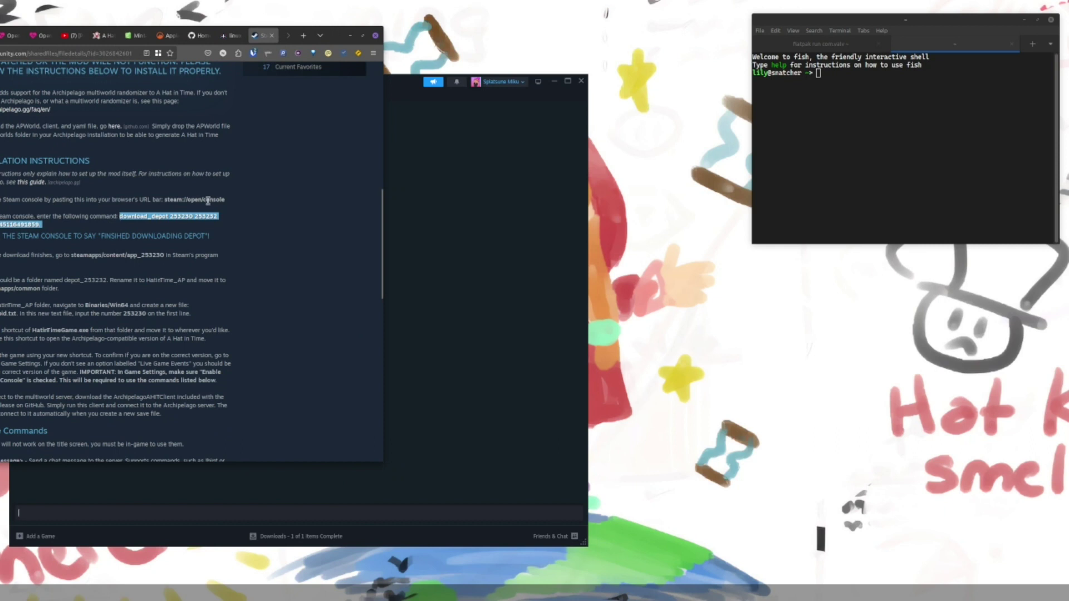
click(401, 88)
drag(401, 87, 589, 84)
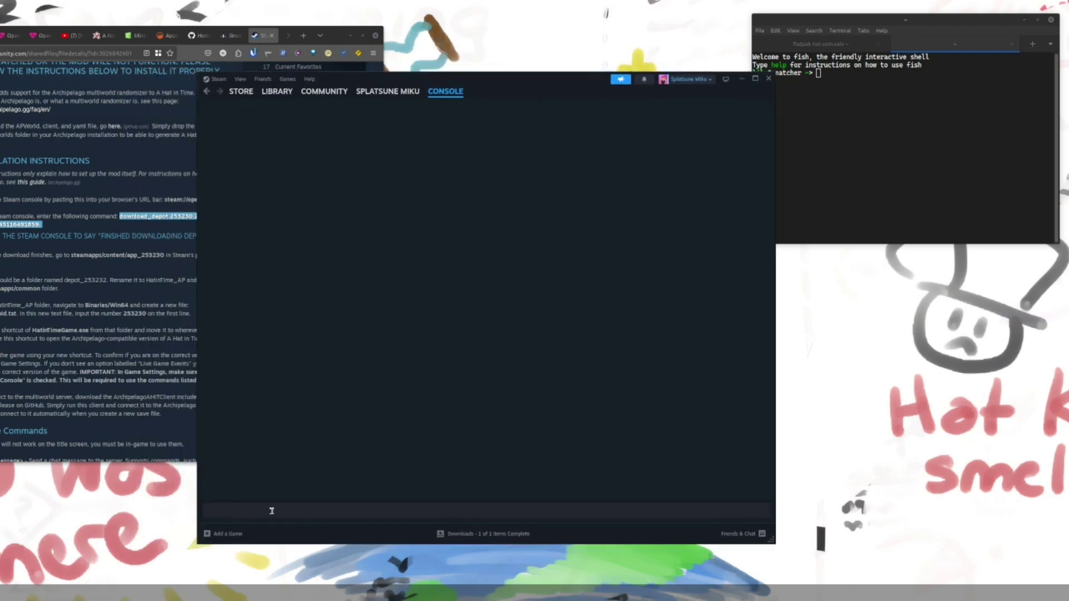
key(ctrl+v)
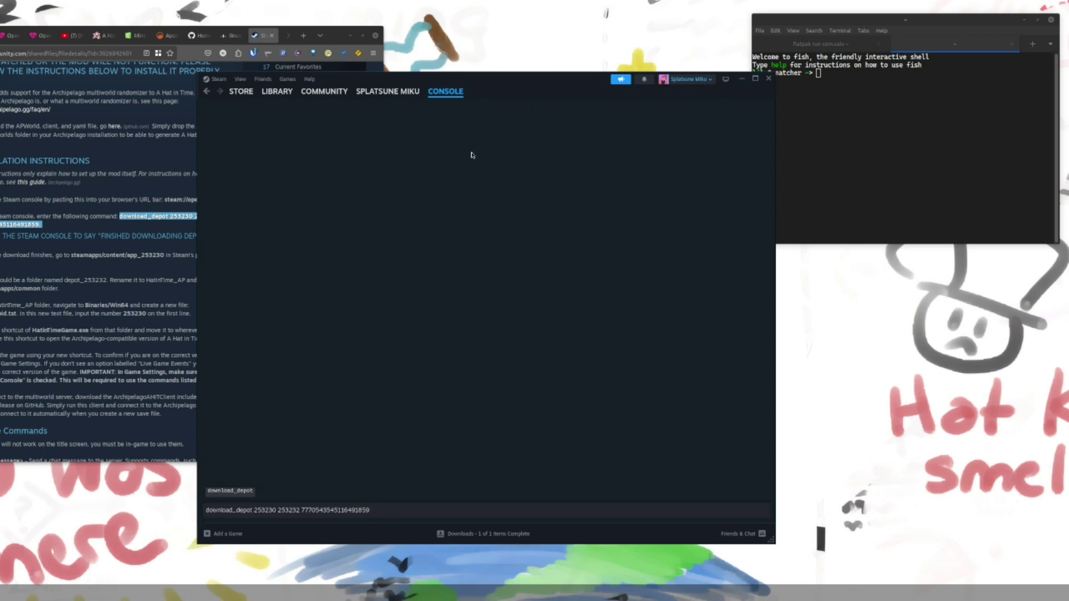
drag(534, 98, 612, 97)
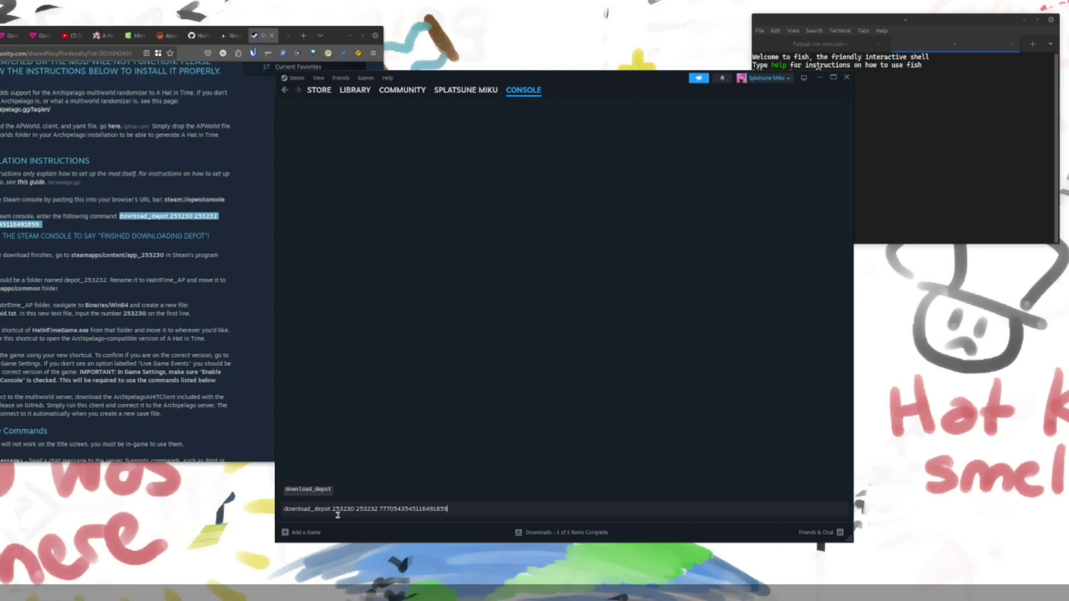
Check each part of the pasted download_depot command and run it to start the depot download.
double_click(296, 509)
double_click(340, 509)
double_click(367, 509)
double_click(415, 509)
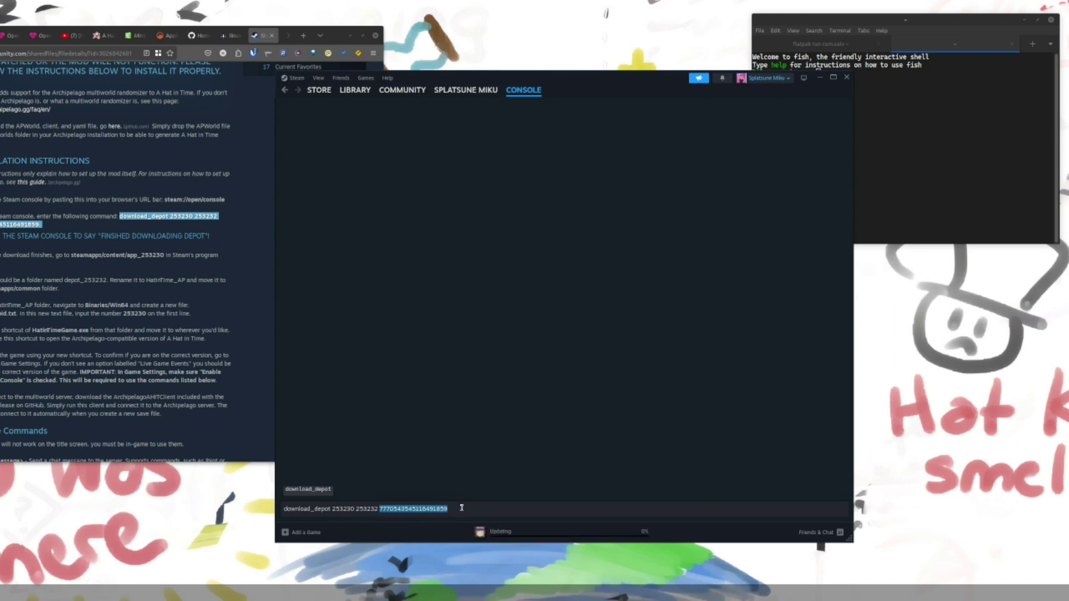
click(454, 510)
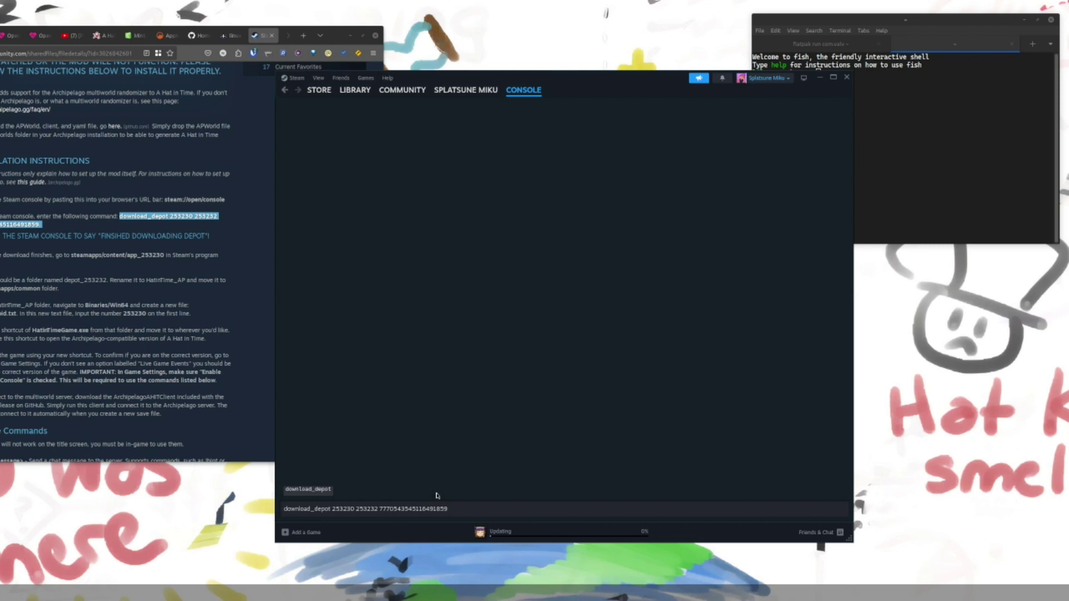
key(Return)
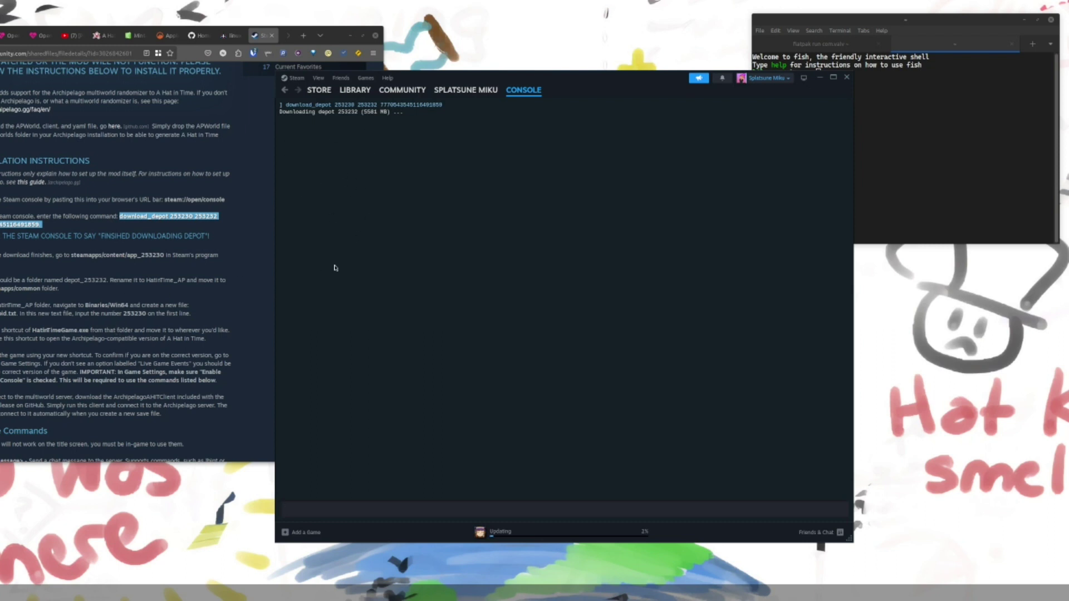
Highlight the download-finished message quoted in the workshop page's instruction to wait for the Steam console.
click(106, 234)
drag(100, 234, 205, 236)
click(516, 228)
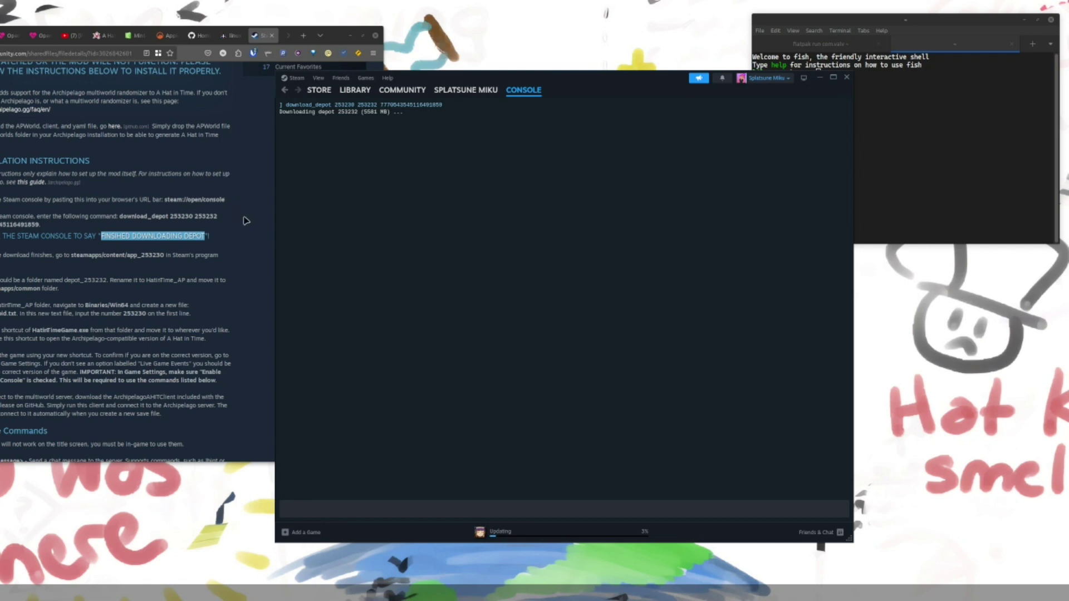
Minimize Steam after viewing the library, and reposition the browser so the full installation instructions can be read.
click(355, 91)
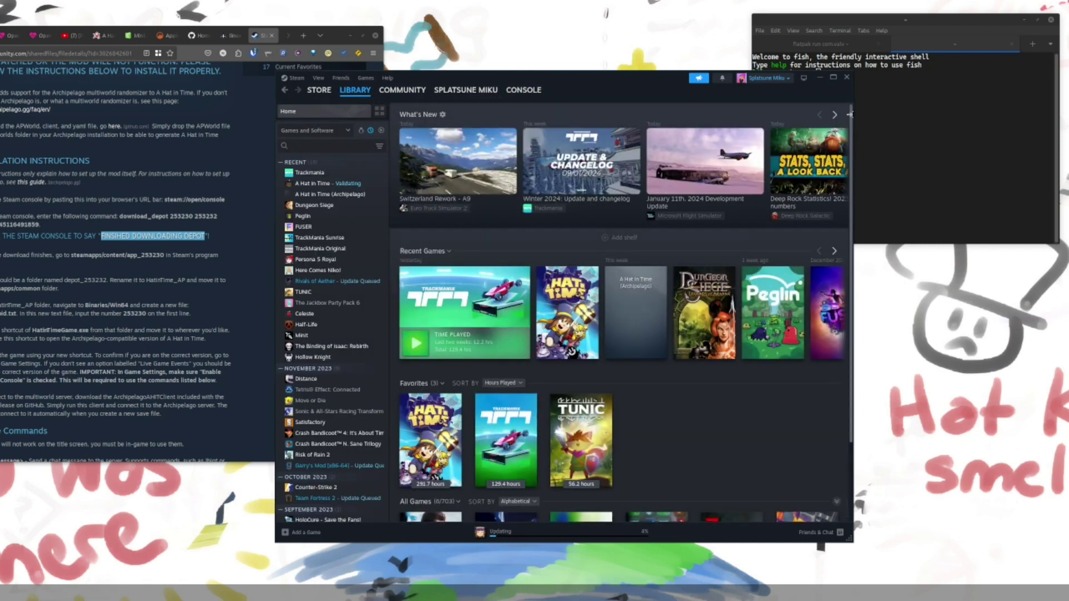
click(817, 78)
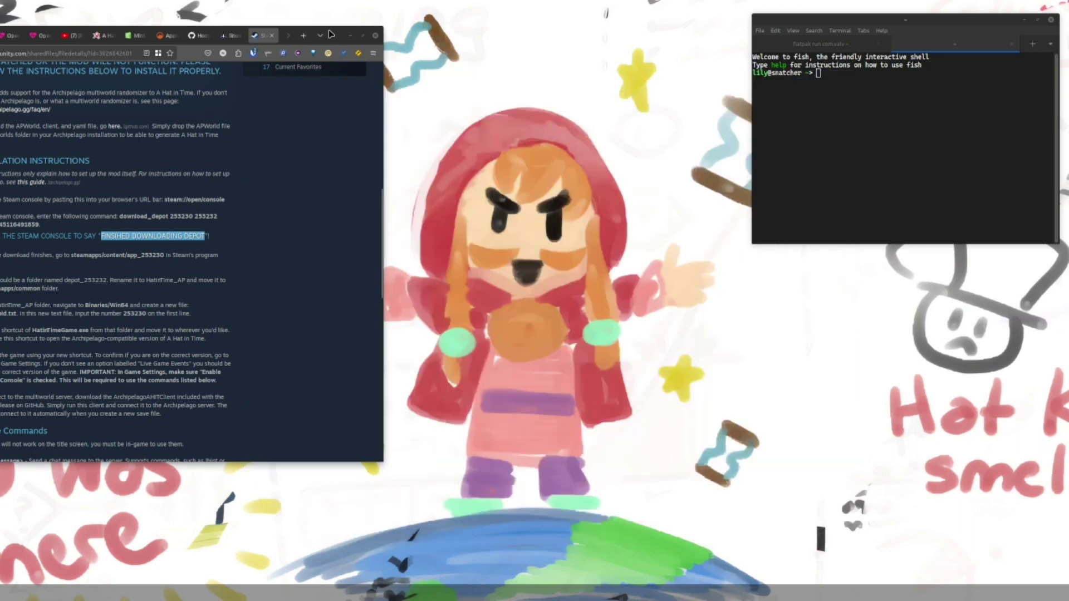
drag(334, 36, 390, 71)
click(58, 304)
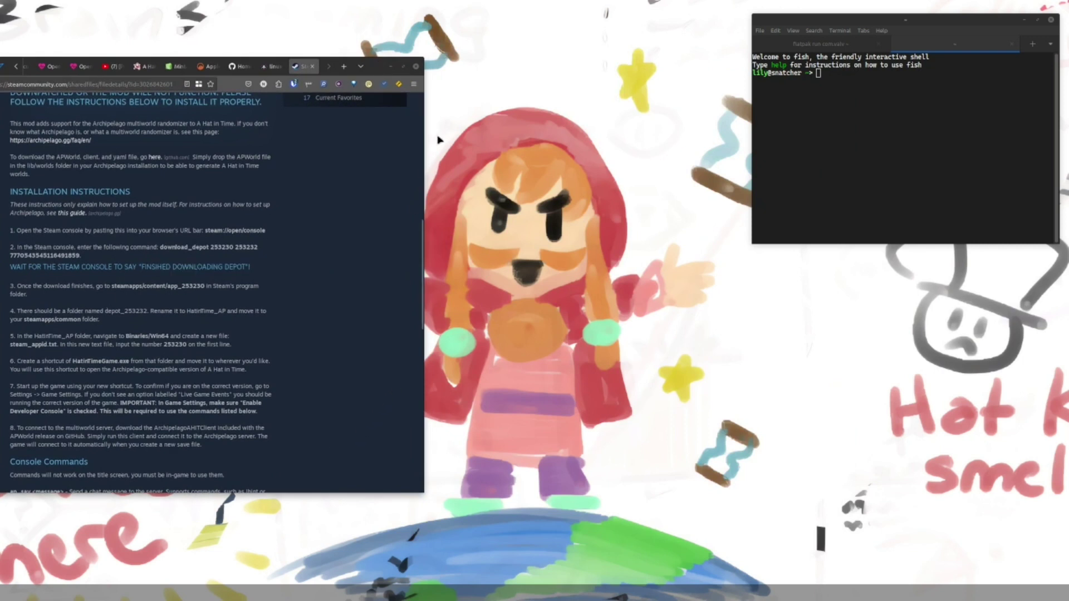
Open a file manager window beside the instructions and go to ~/.var/app/com.valvesoftware.Steam.
key(super+e)
drag(976, 261, 642, 216)
click(770, 236)
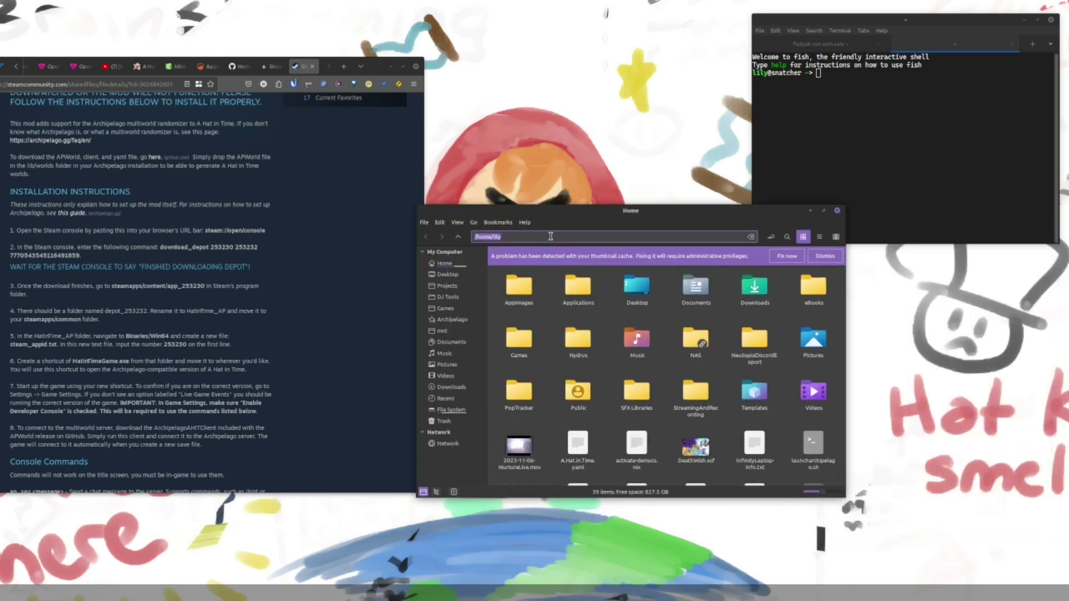
text(~/.var/app/com.valvesoftware.Steam)
key(Return)
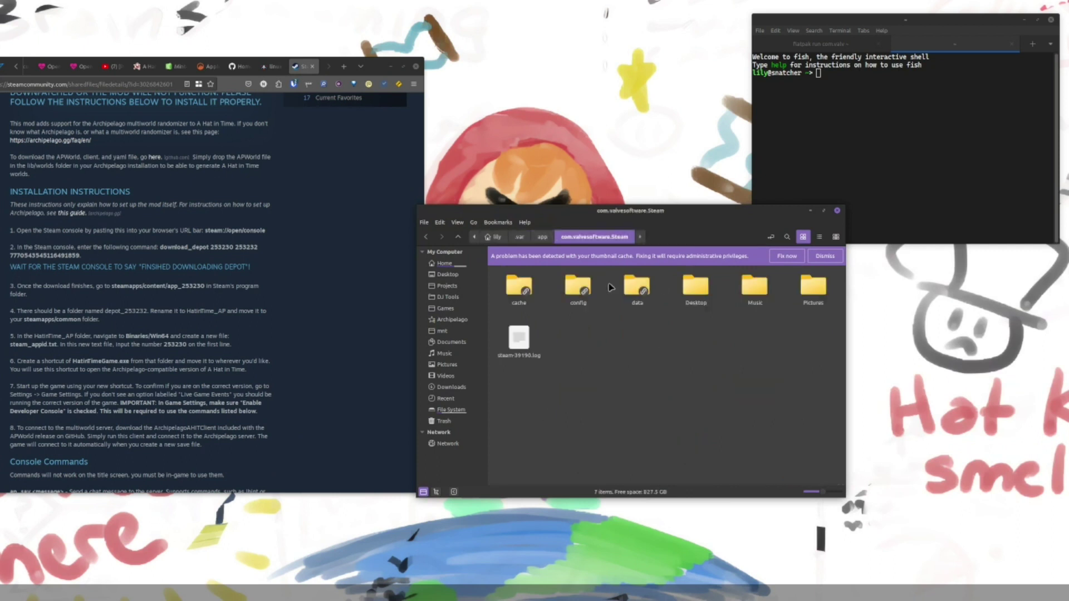
Navigate through the data and Steam folders into the steamapps folder.
double_click(638, 291)
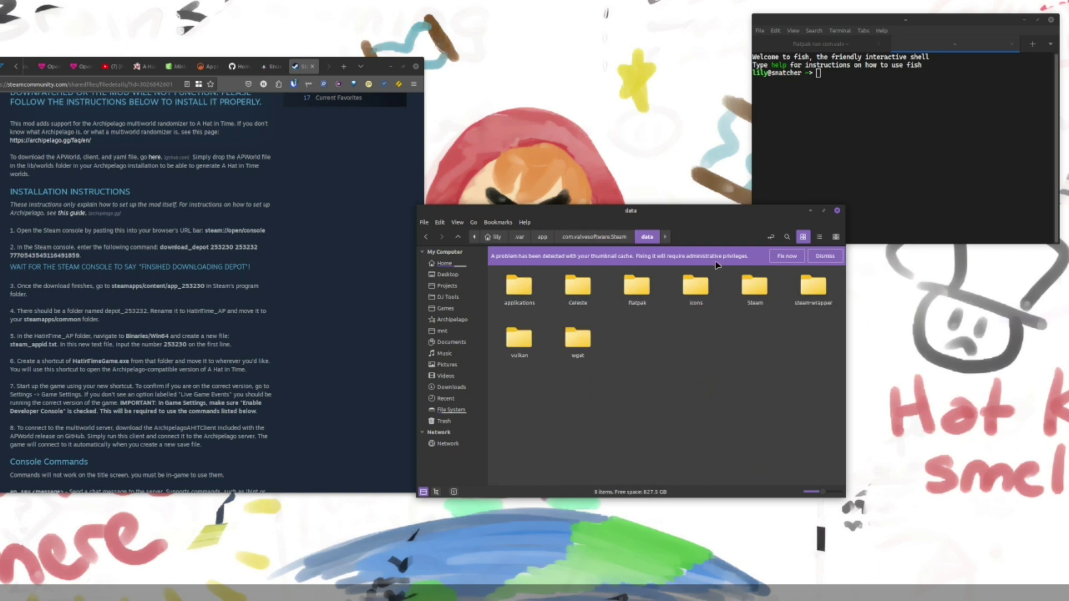
double_click(754, 290)
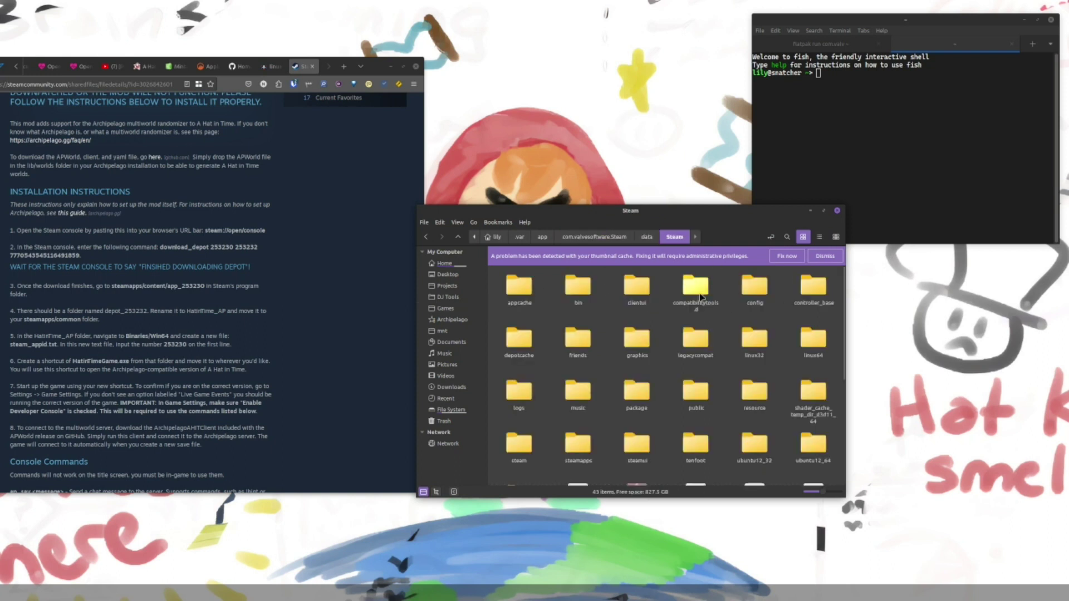
double_click(573, 450)
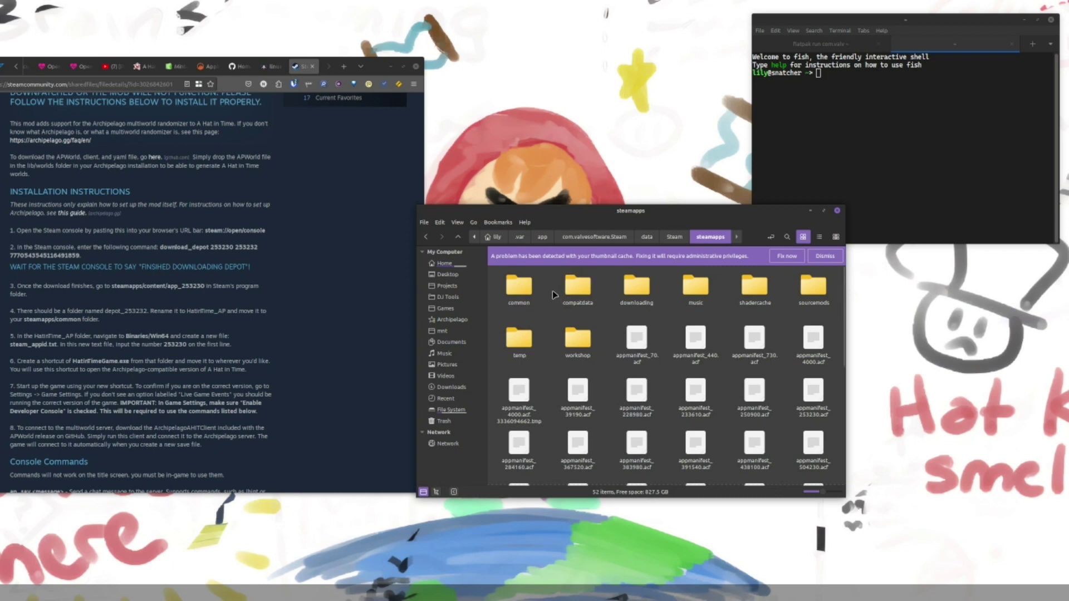
Highlight the app_253230 folder name in instruction 3 and the depot folder name in instruction 4.
drag(167, 285, 206, 285)
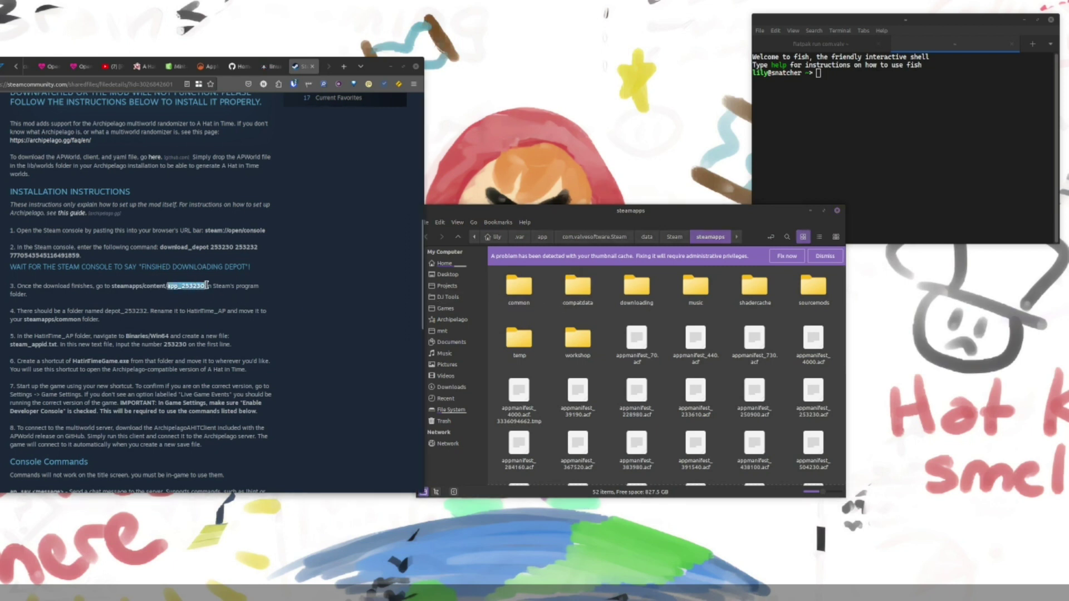
click(222, 305)
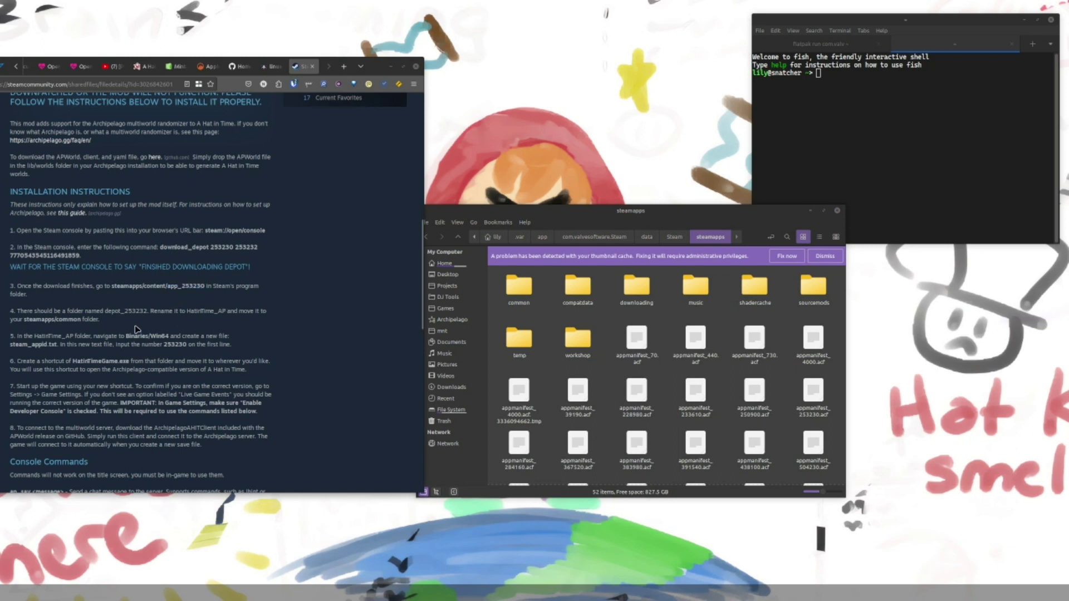
double_click(106, 313)
click(143, 323)
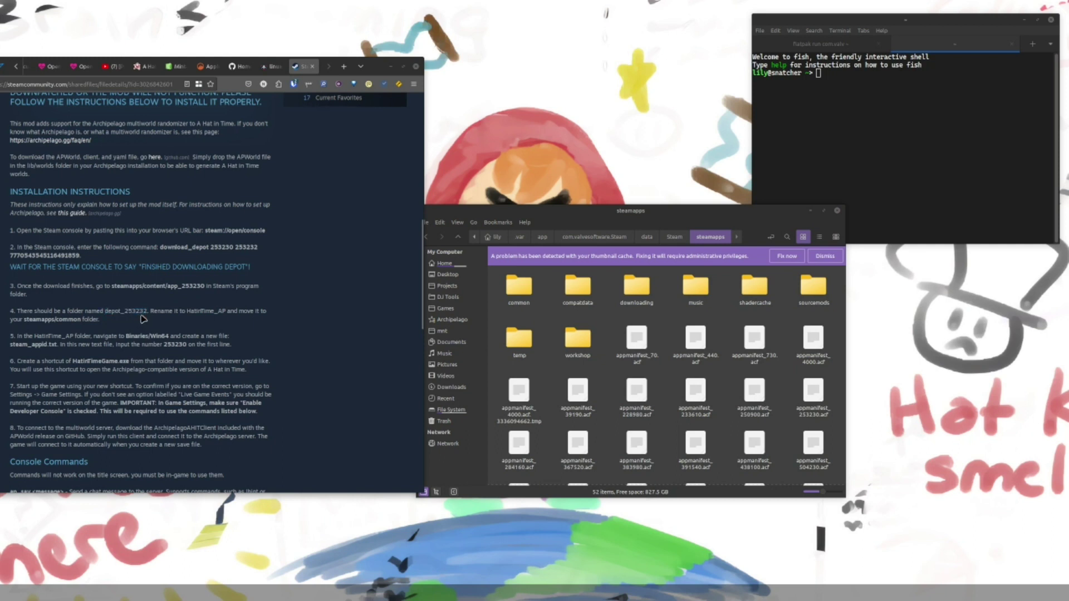
Navigate from steamapps through common, HatinTime_AP and Binaries into the Win64 folder.
double_click(516, 299)
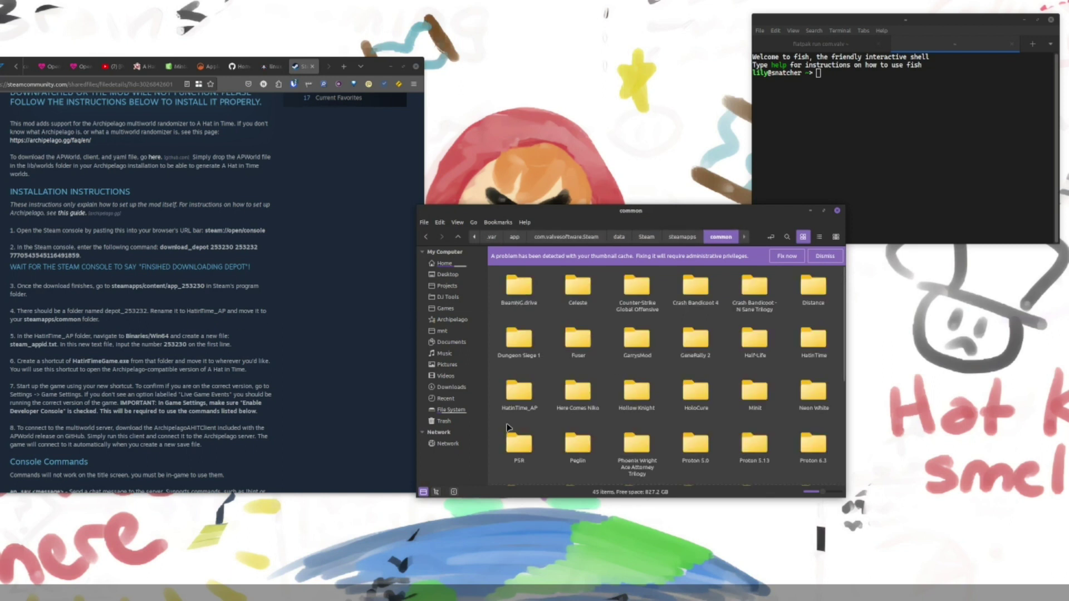
click(513, 395)
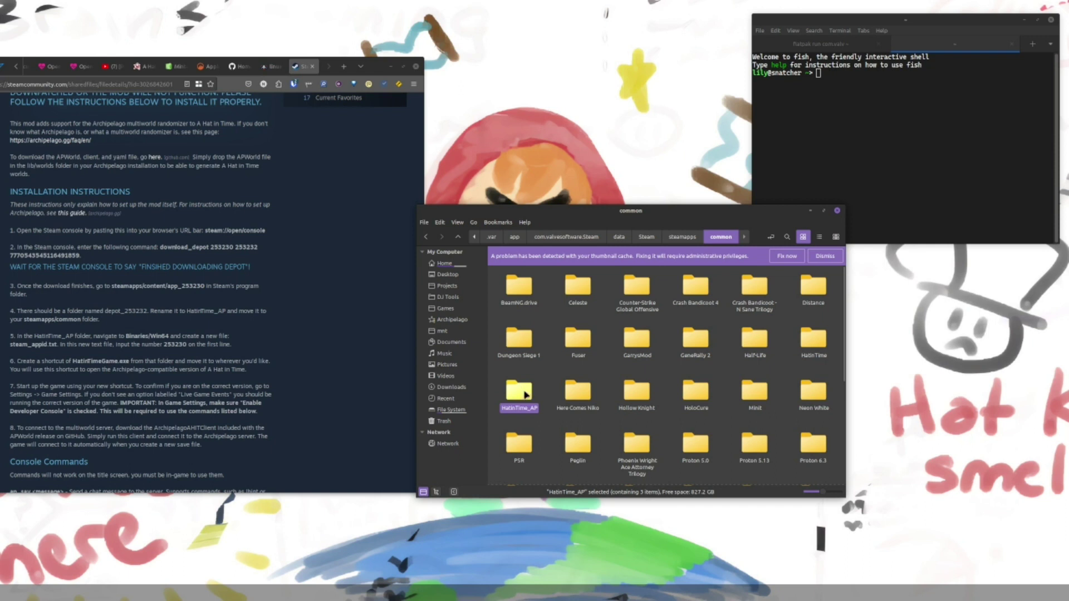
double_click(523, 397)
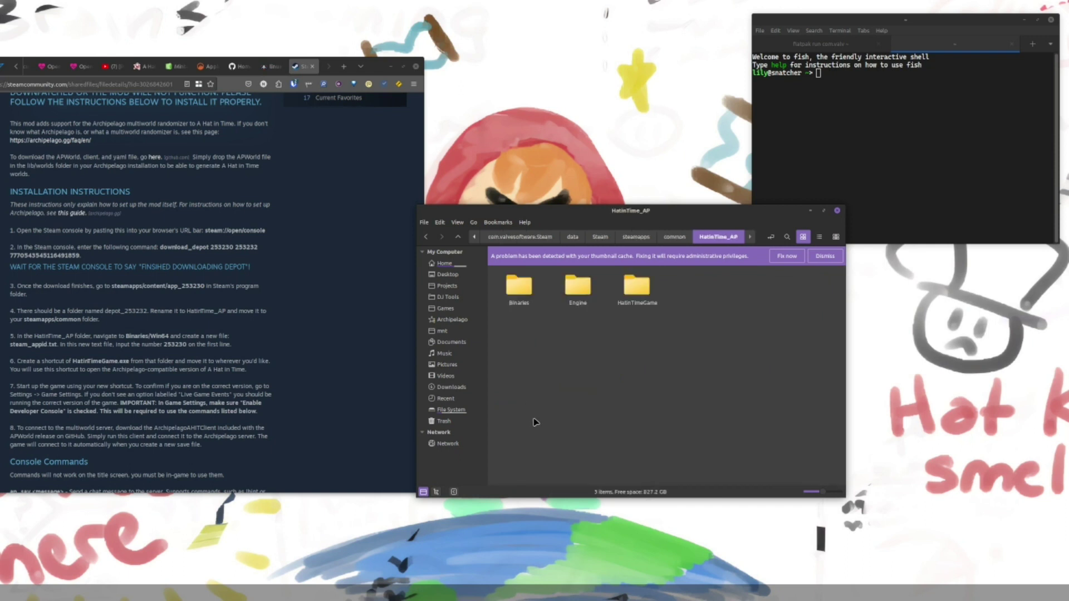
double_click(521, 290)
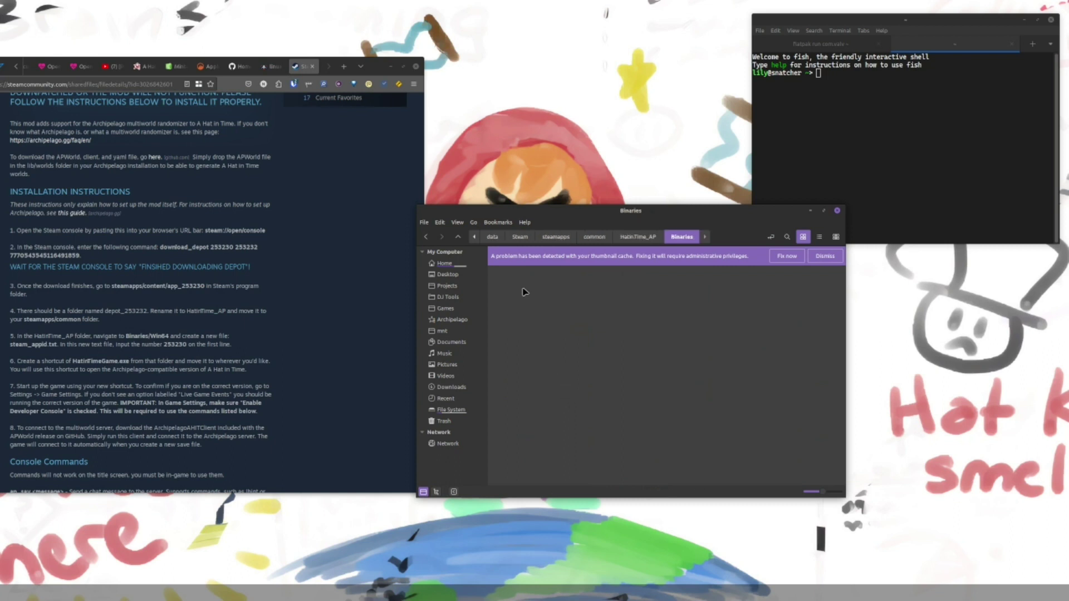
double_click(577, 288)
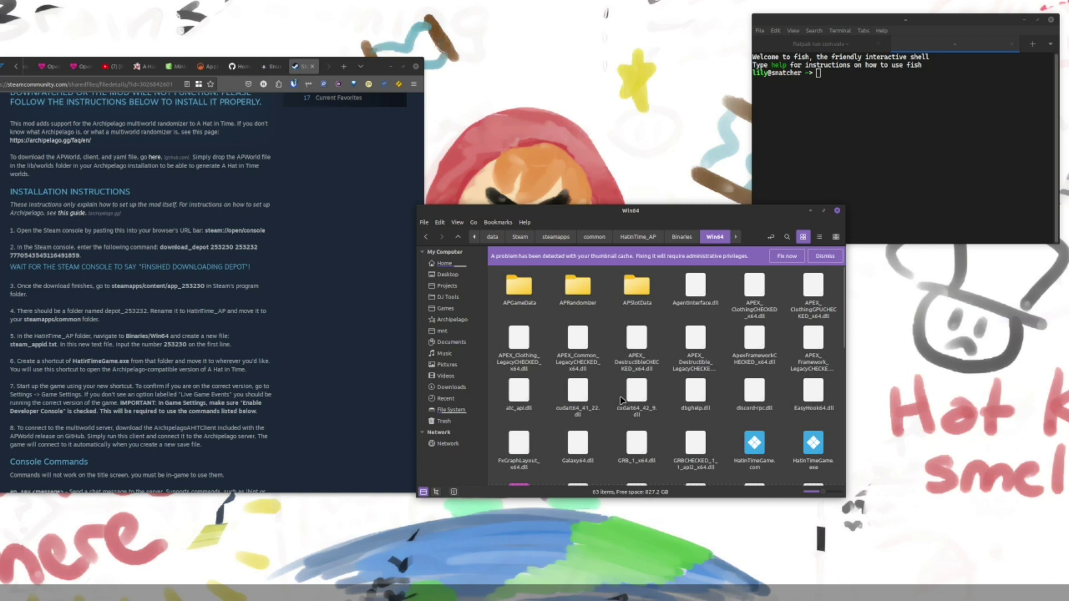
Find steam_appid.txt in the Win64 folder, open it in the text editor to check its first line, and close it.
scroll(621, 399, down, 6)
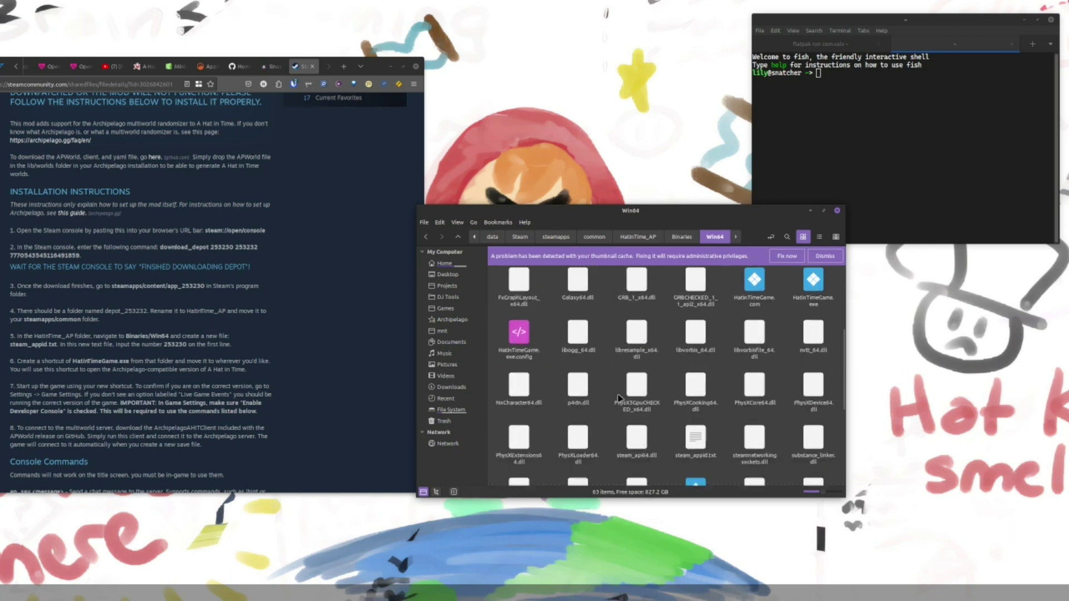
scroll(618, 401, up, 1)
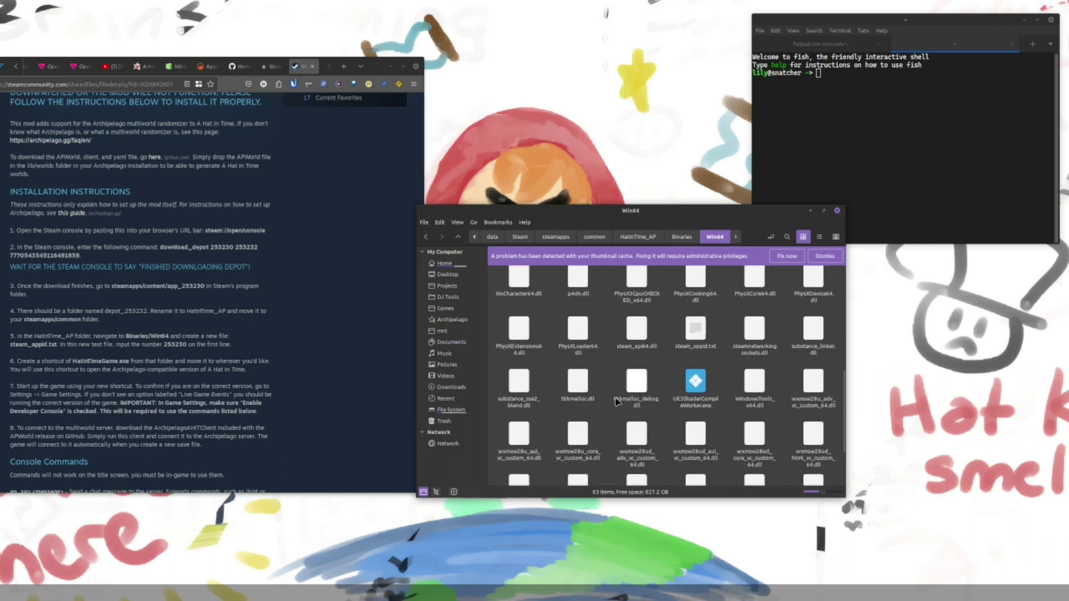
click(703, 340)
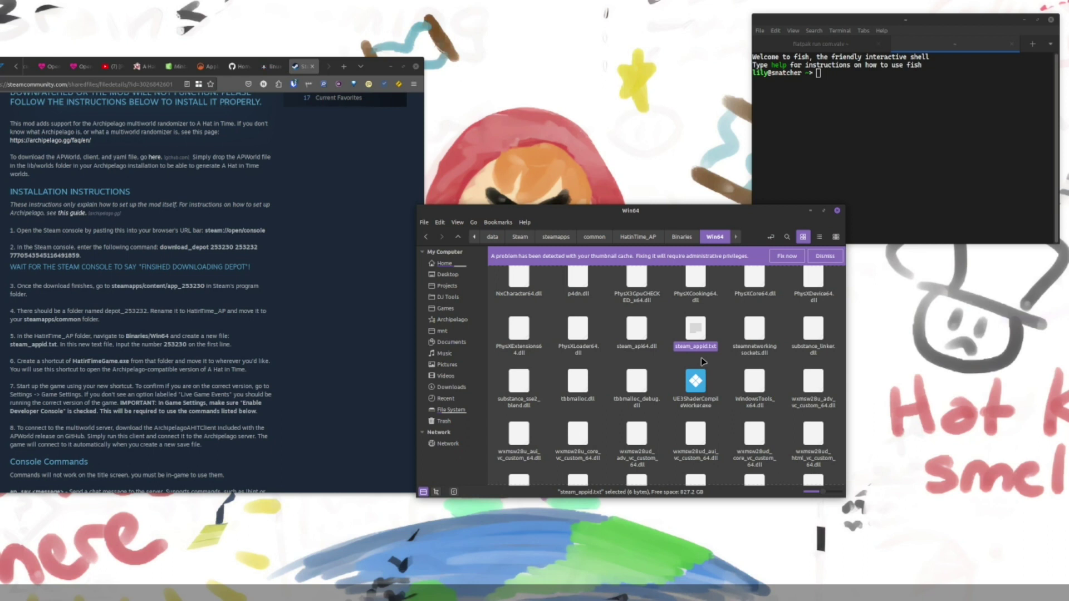
double_click(696, 333)
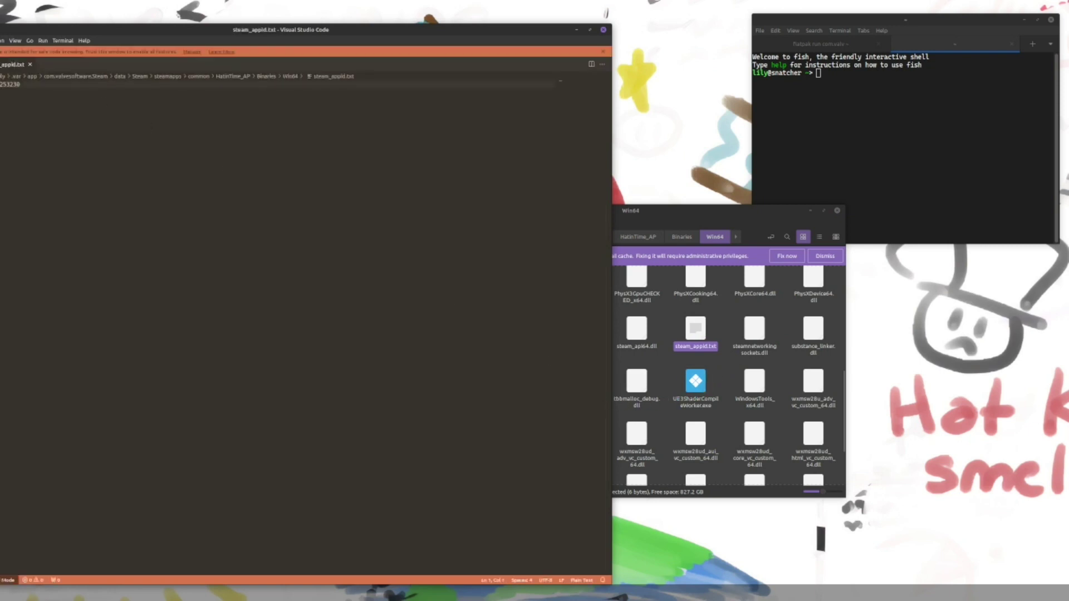
drag(210, 308, 573, 109)
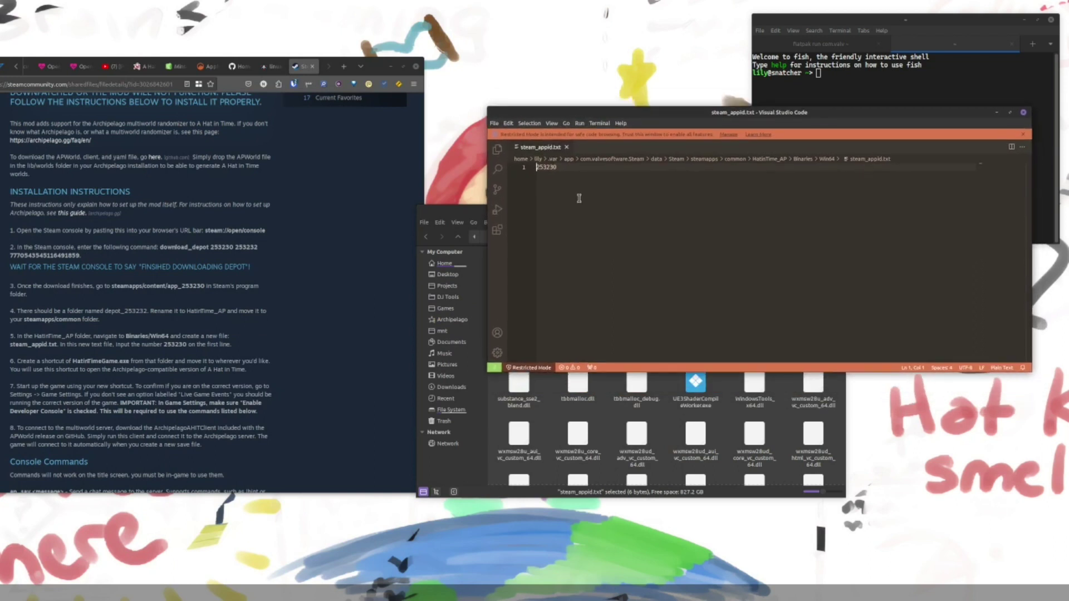
click(563, 169)
click(1024, 112)
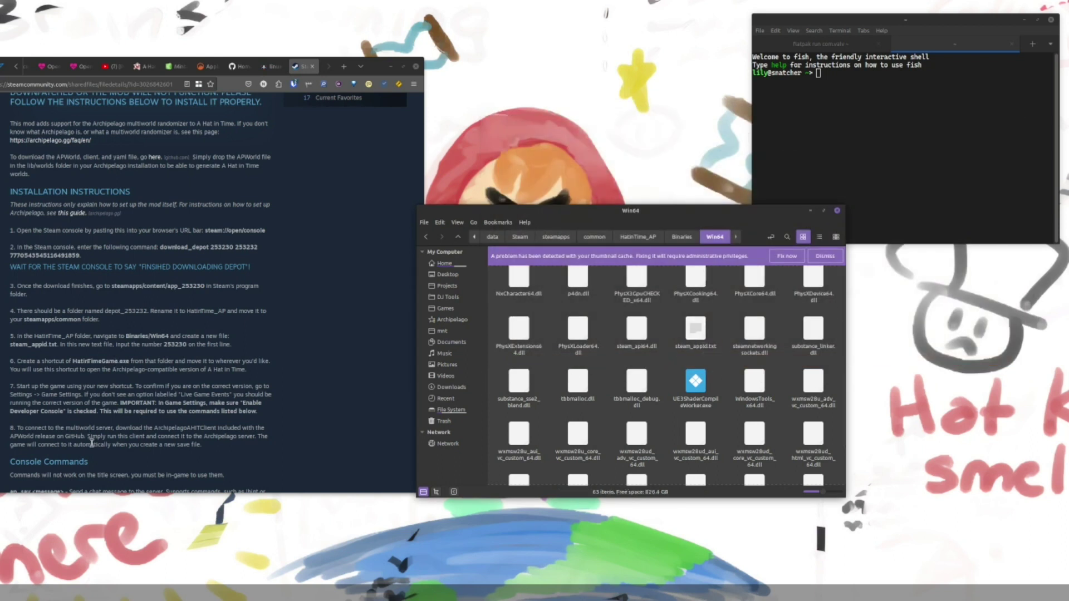
Locate and select HatinTimeGame.exe in the Win64 folder.
scroll(710, 344, up, 3)
scroll(710, 344, up, 1)
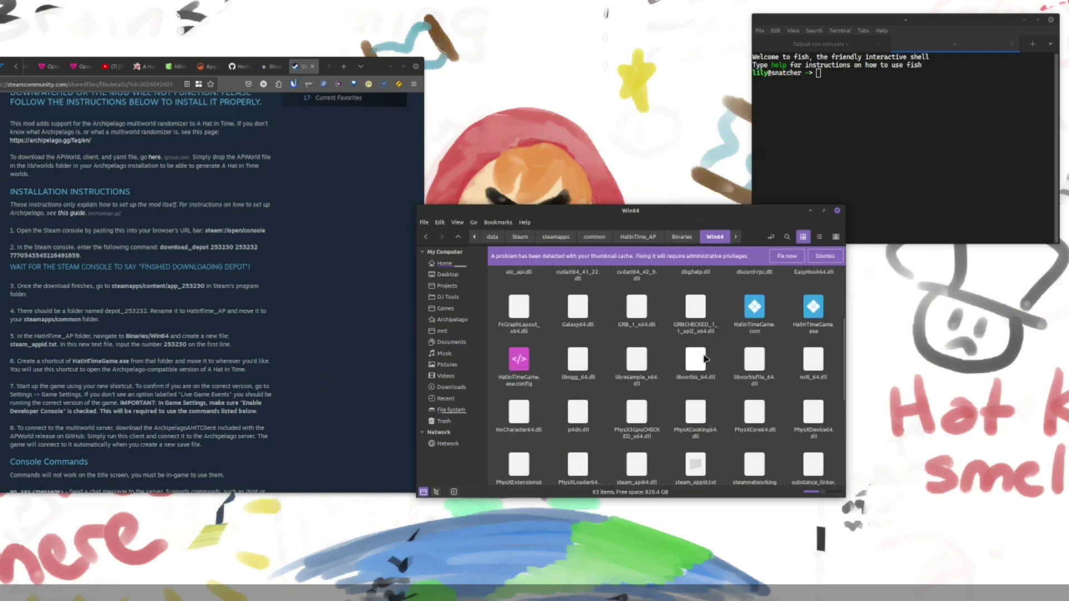
click(809, 332)
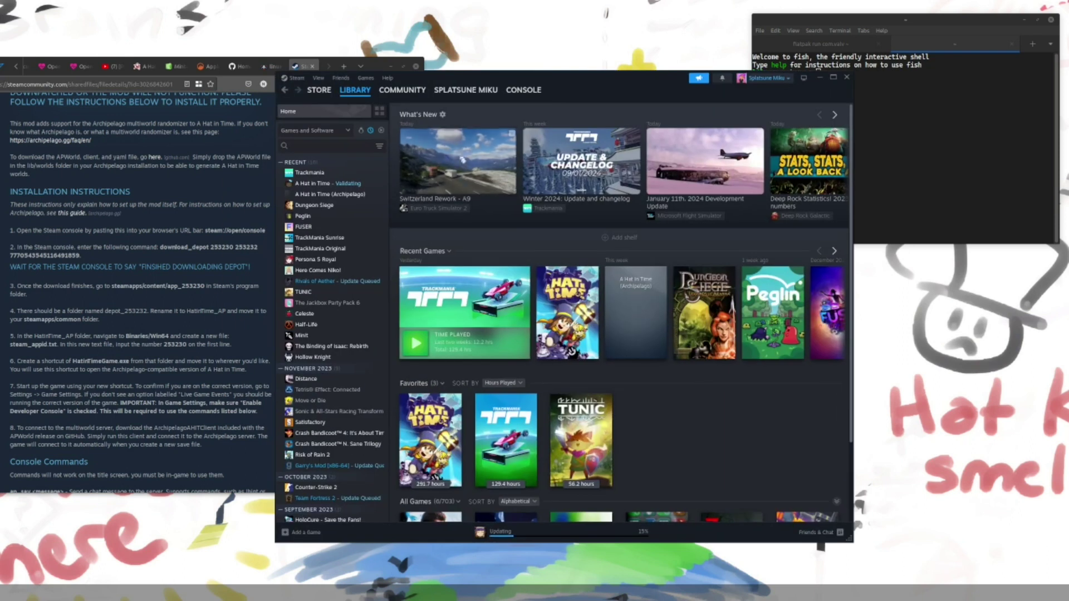
Minimize the browser and reposition the Steam library window so the file manager stays partly visible.
key(alt+Tab)
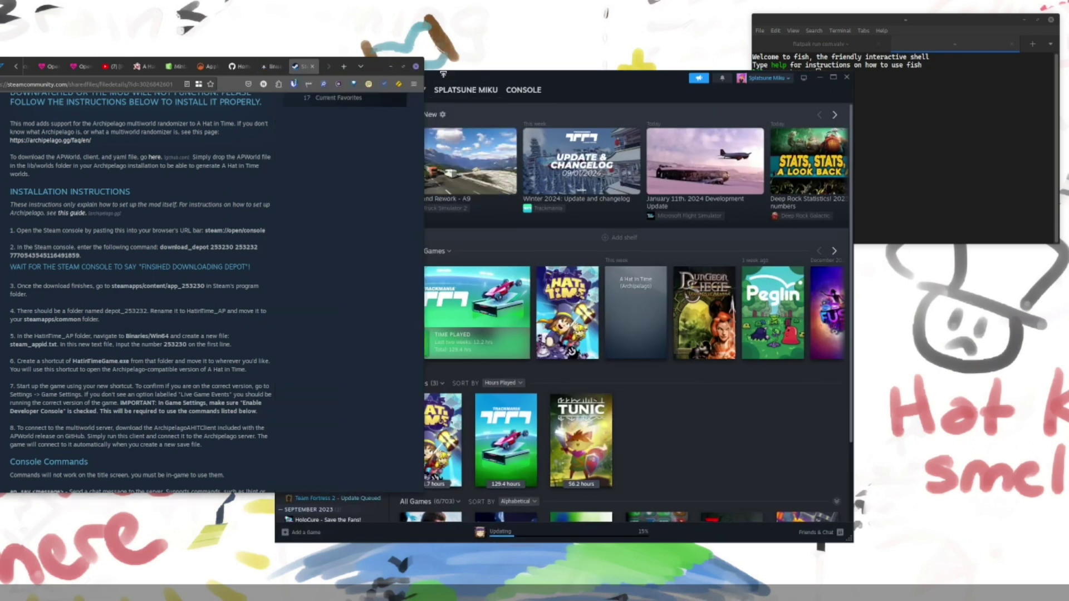
click(391, 66)
drag(630, 80, 374, 63)
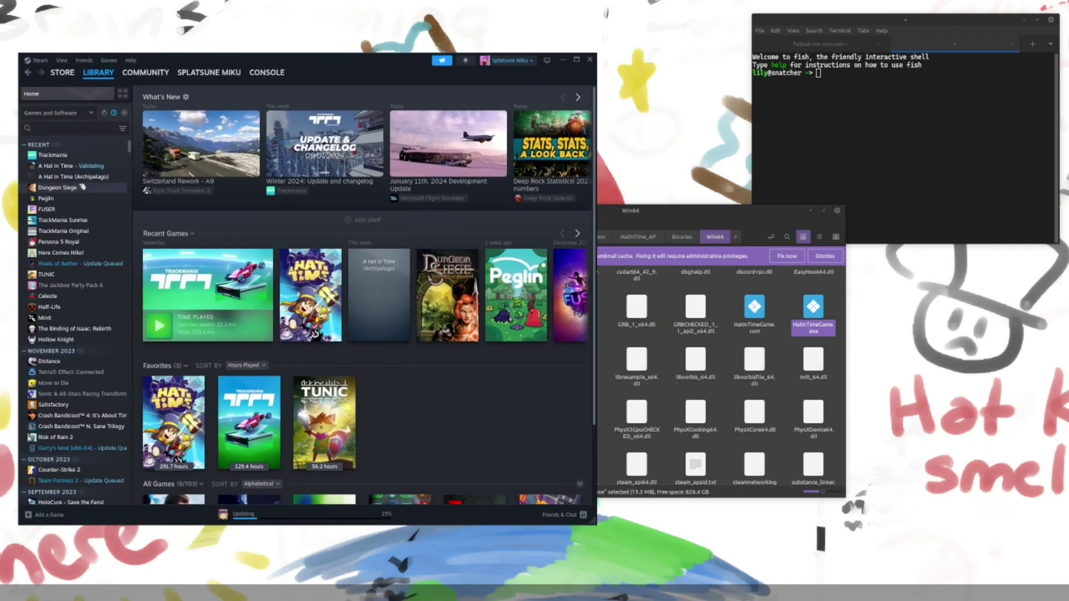
Open the properties of A Hat in Time (Archipelago) and highlight its target, start-in folder and launch options.
click(83, 177)
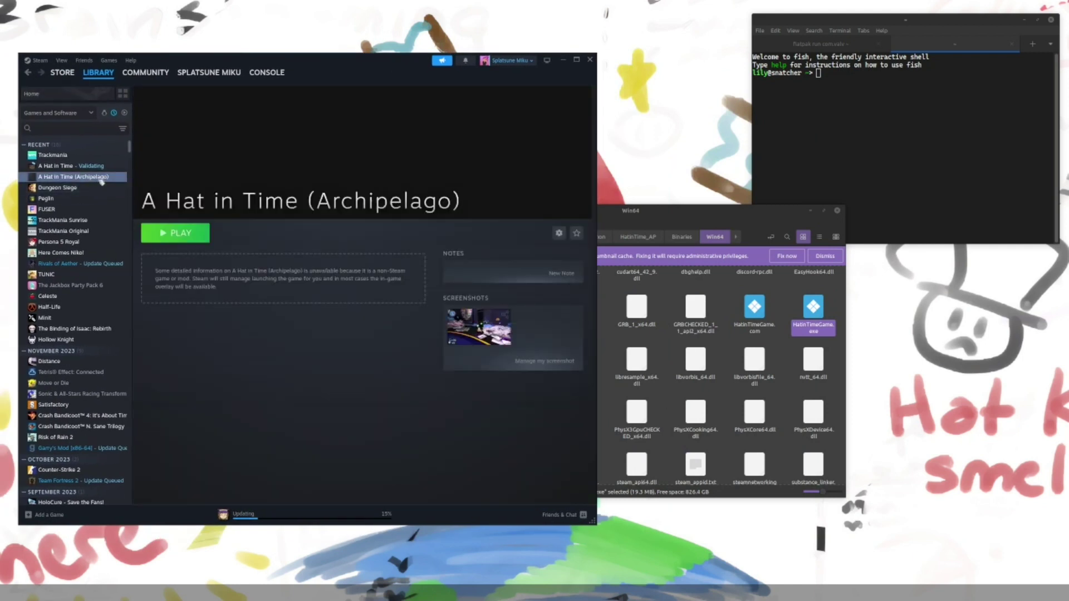
right_click(115, 180)
click(149, 247)
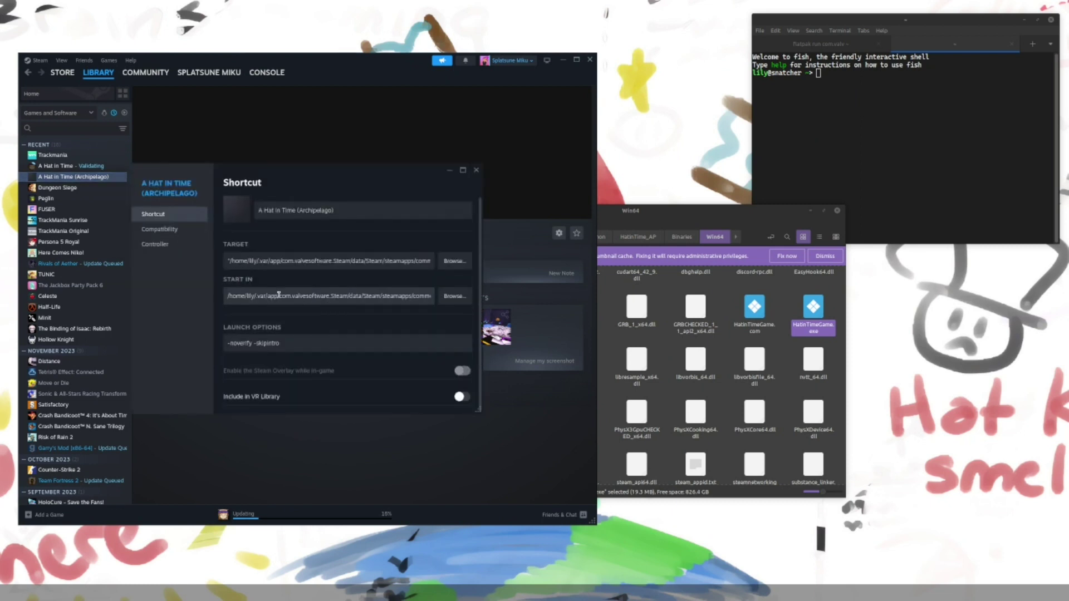
drag(267, 261, 461, 261)
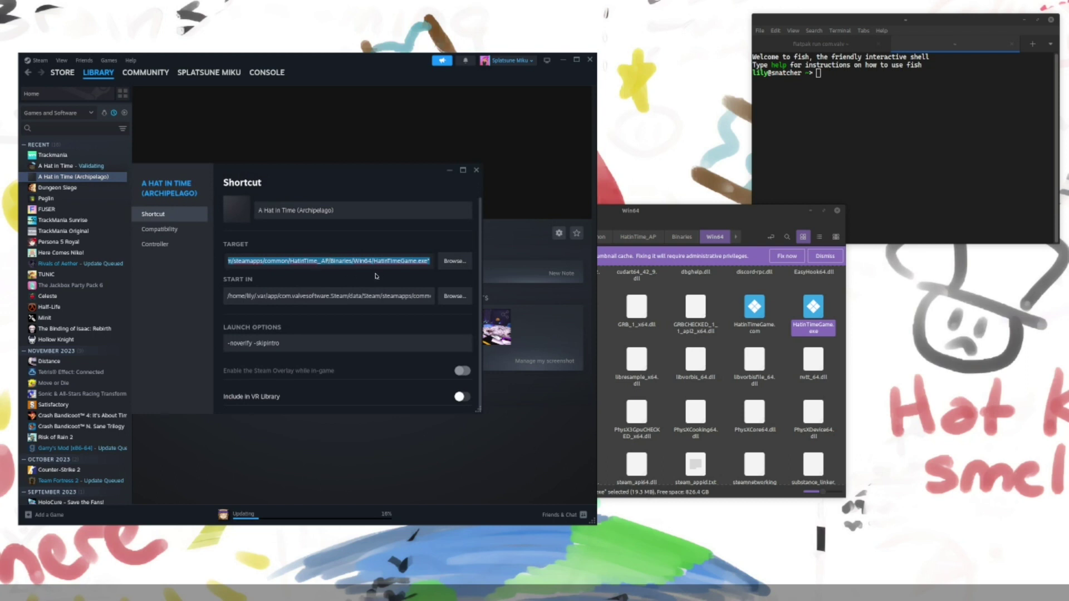
drag(346, 296, 425, 299)
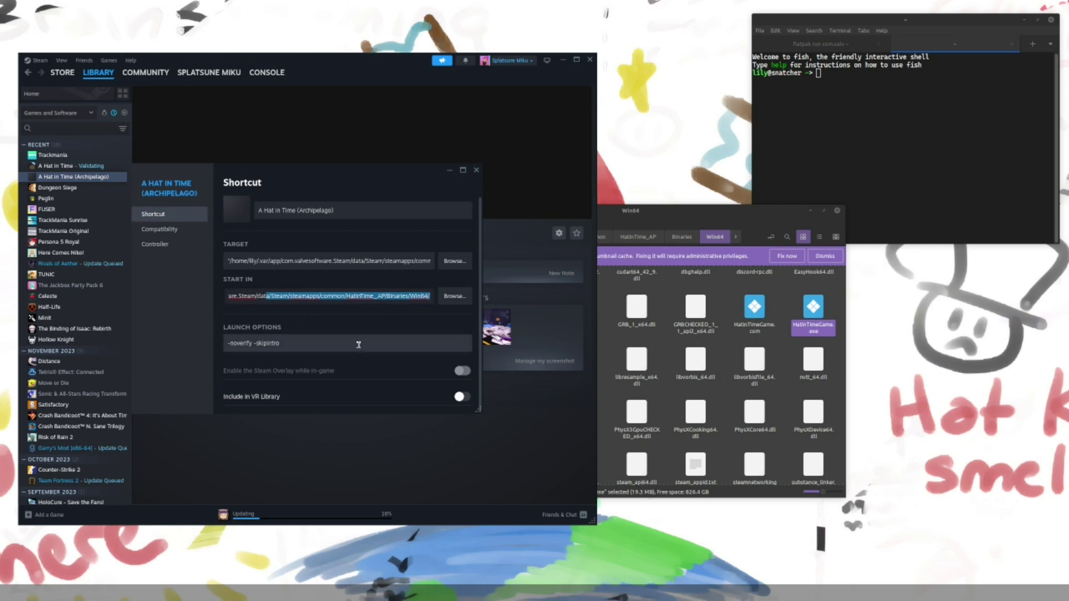
drag(334, 343, 206, 328)
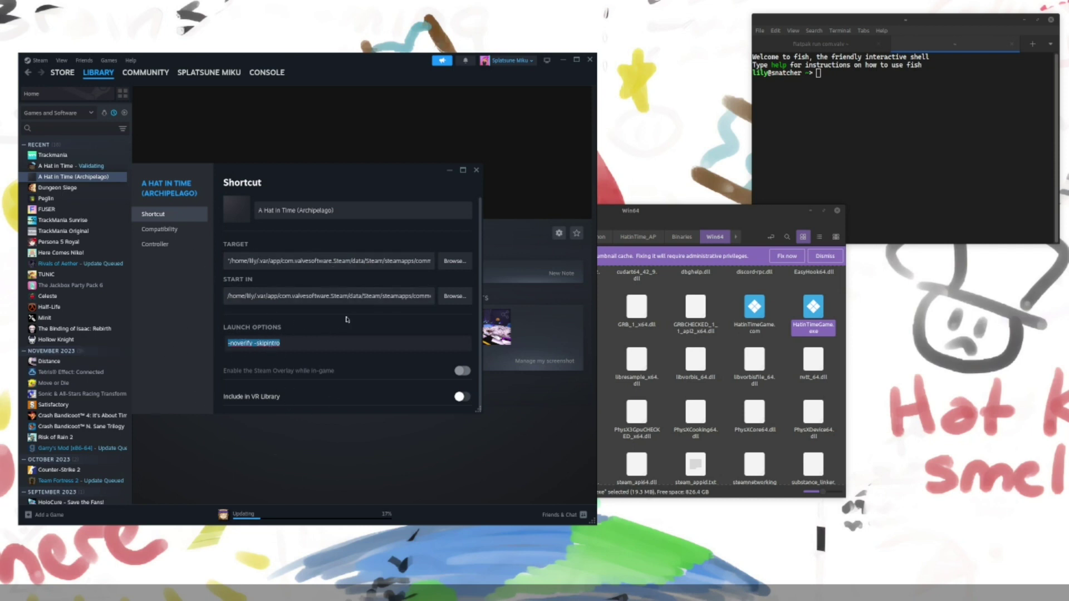
Check the shortcut's forced Steam Play compatibility tool and close its properties.
click(158, 245)
click(176, 230)
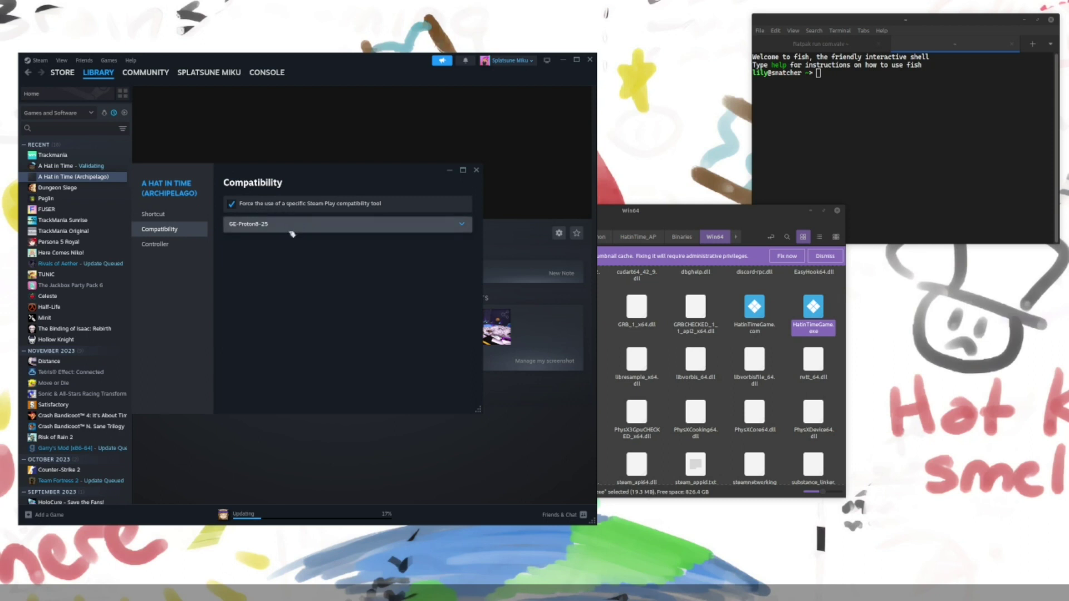
click(476, 169)
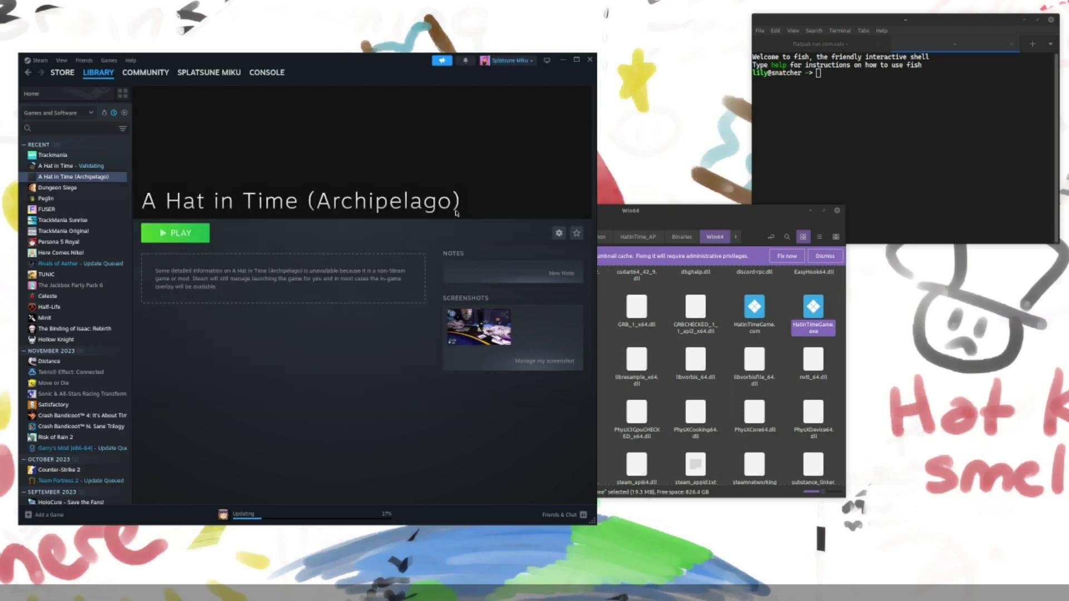
Check the Steam download queue for A Hat in Time, and return to the A Hat in Time (Archipelago) library page.
click(245, 515)
mouse_move(162, 170)
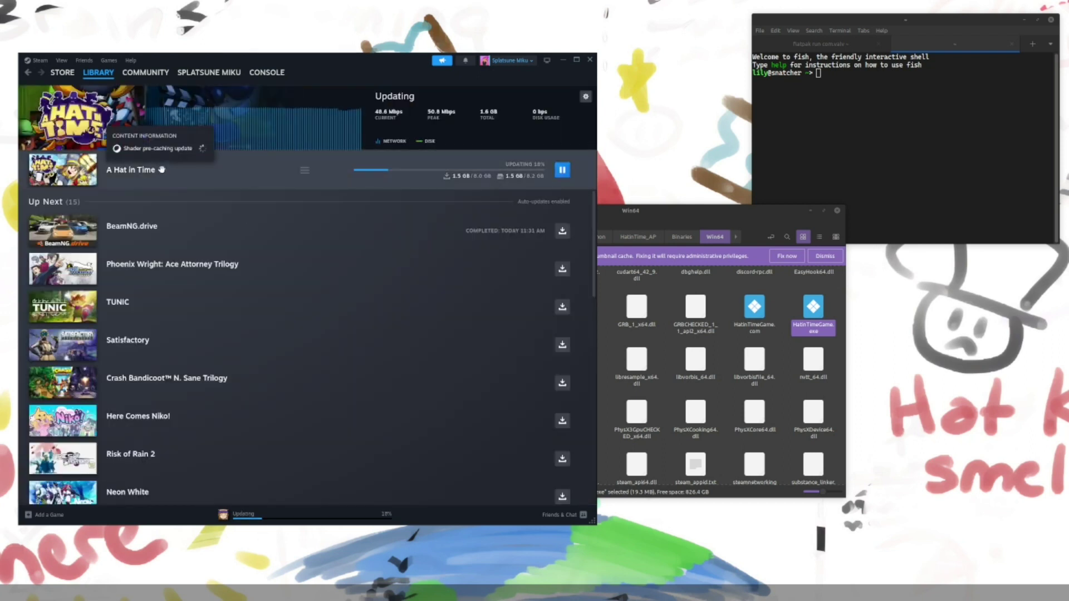
click(98, 72)
click(72, 177)
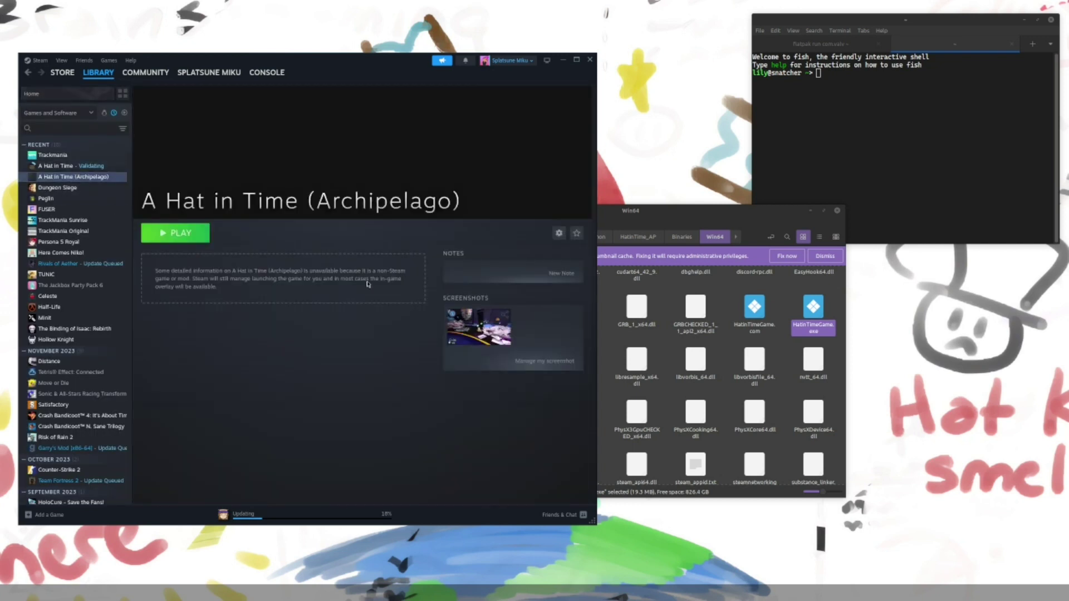
Minimize the file manager, launch A Hat in Time (Archipelago), and reposition the game window on the desktop.
click(811, 212)
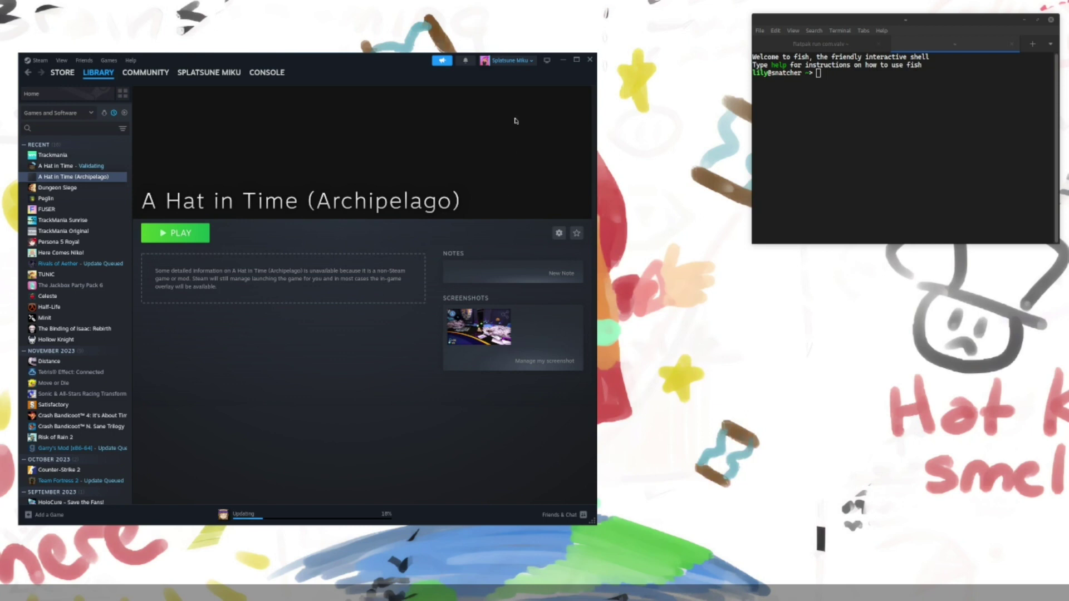
click(183, 234)
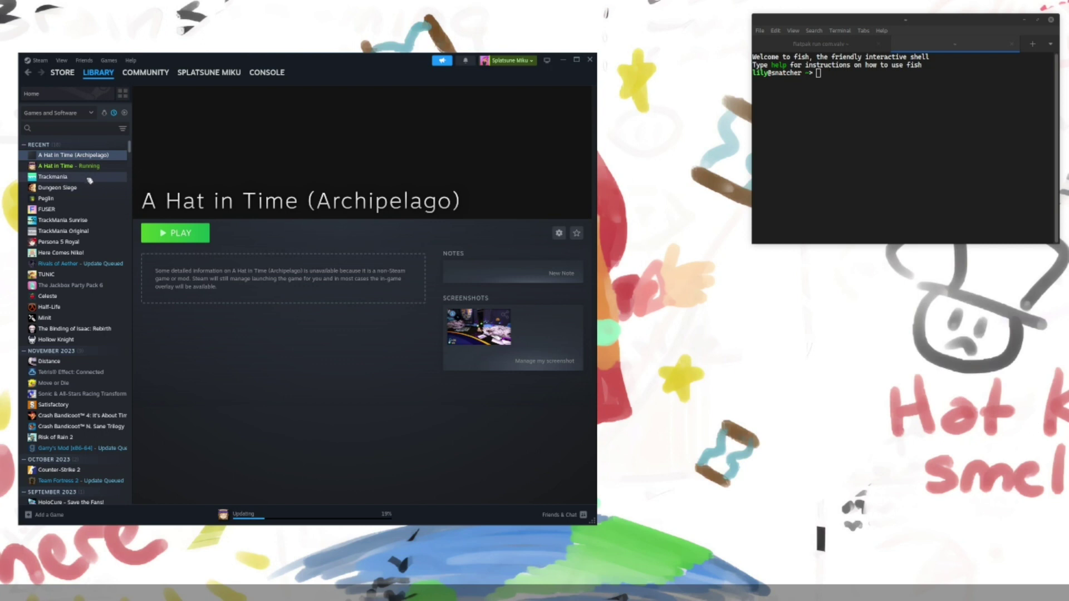
key(alt+Tab)
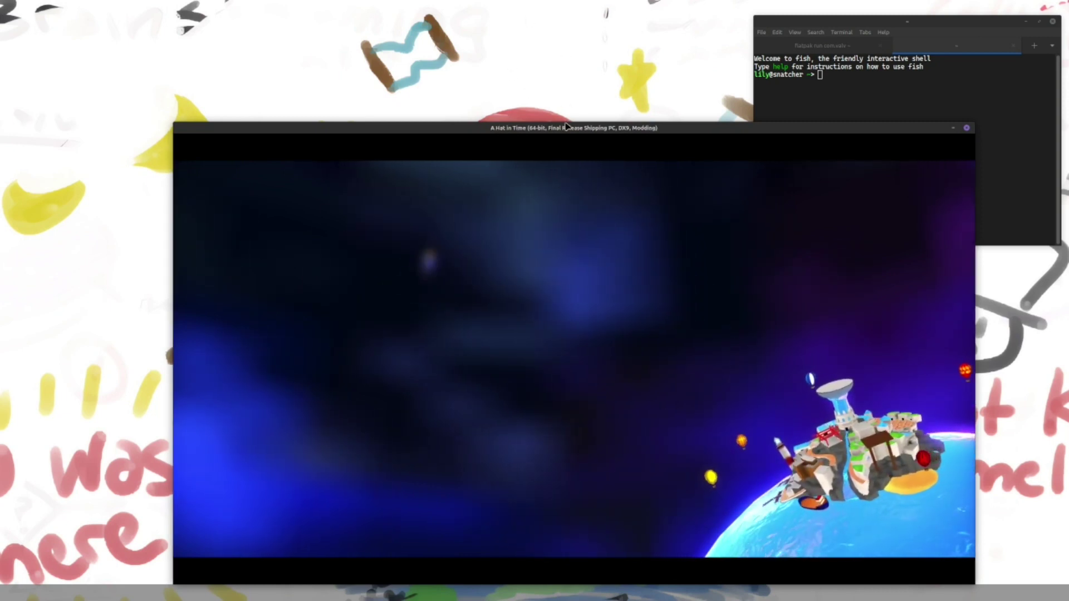
drag(566, 127, 541, 113)
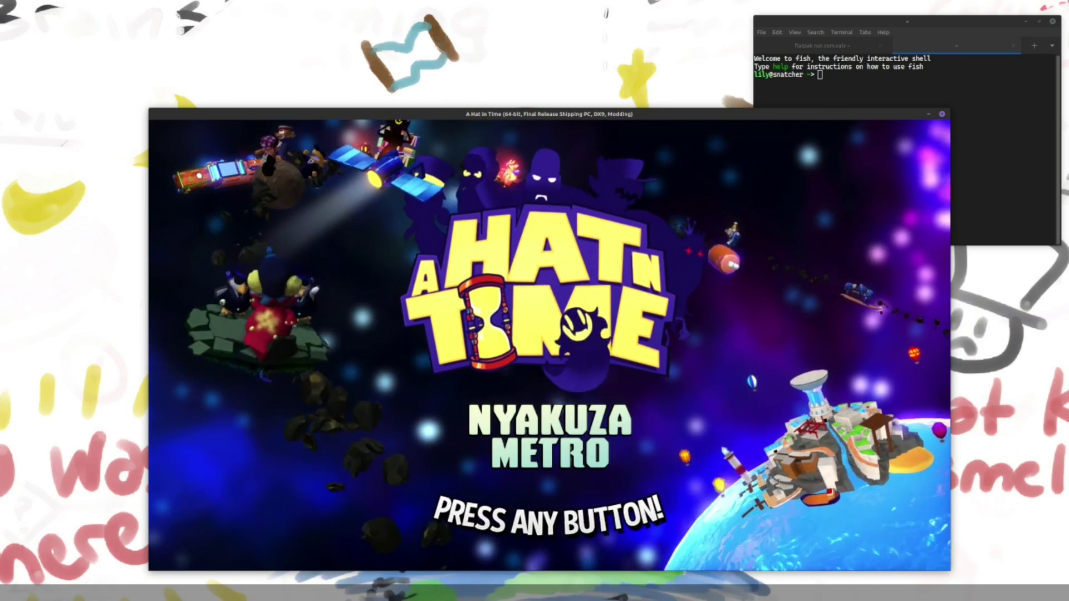
Continue past the game's title screen to the main menu and delete save file 1.
key(Return)
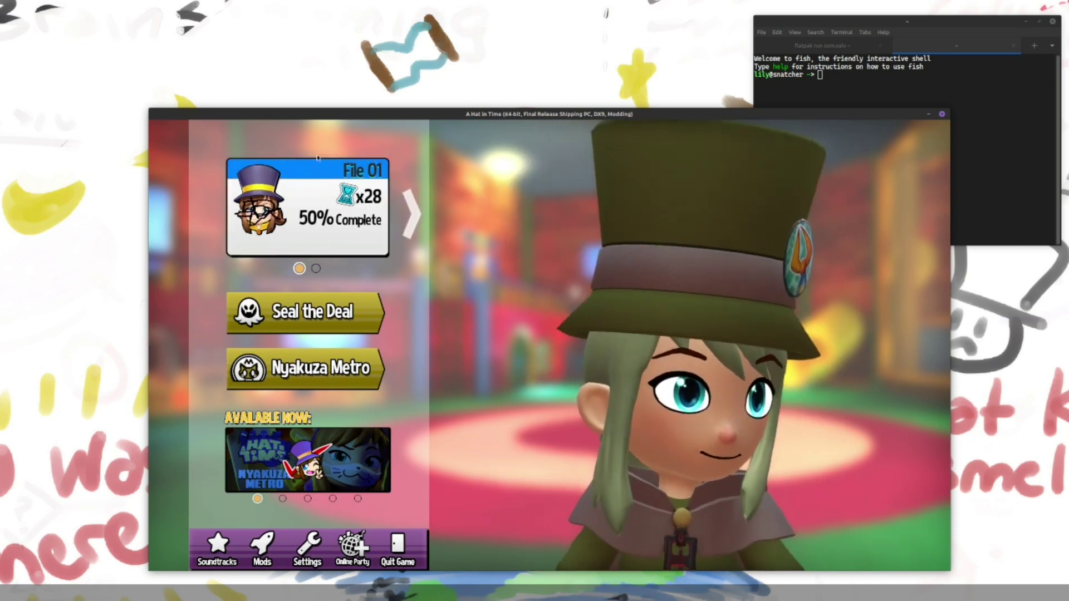
key(e)
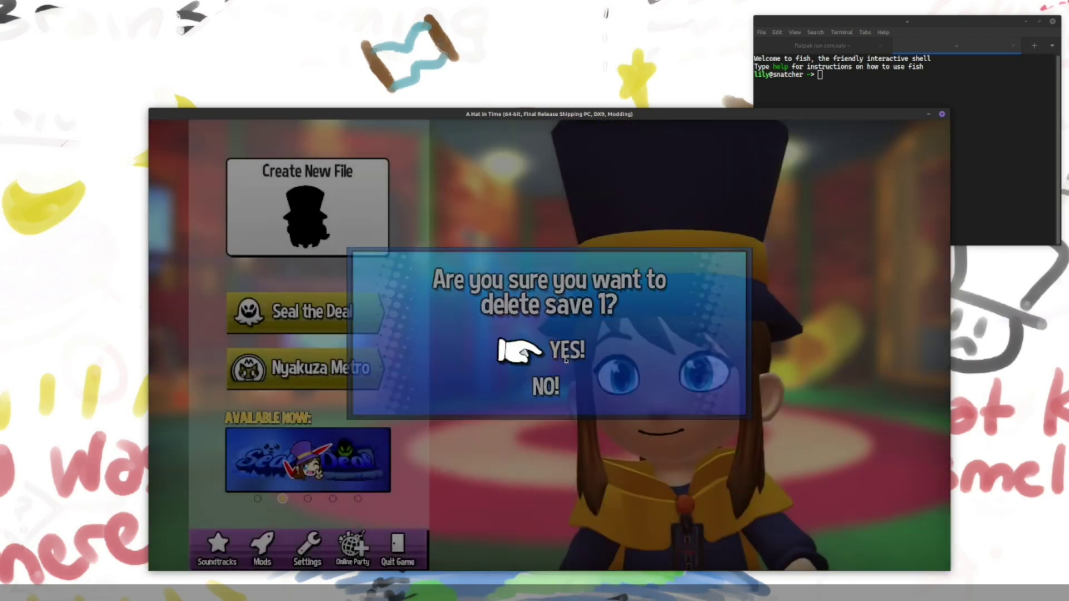
click(588, 355)
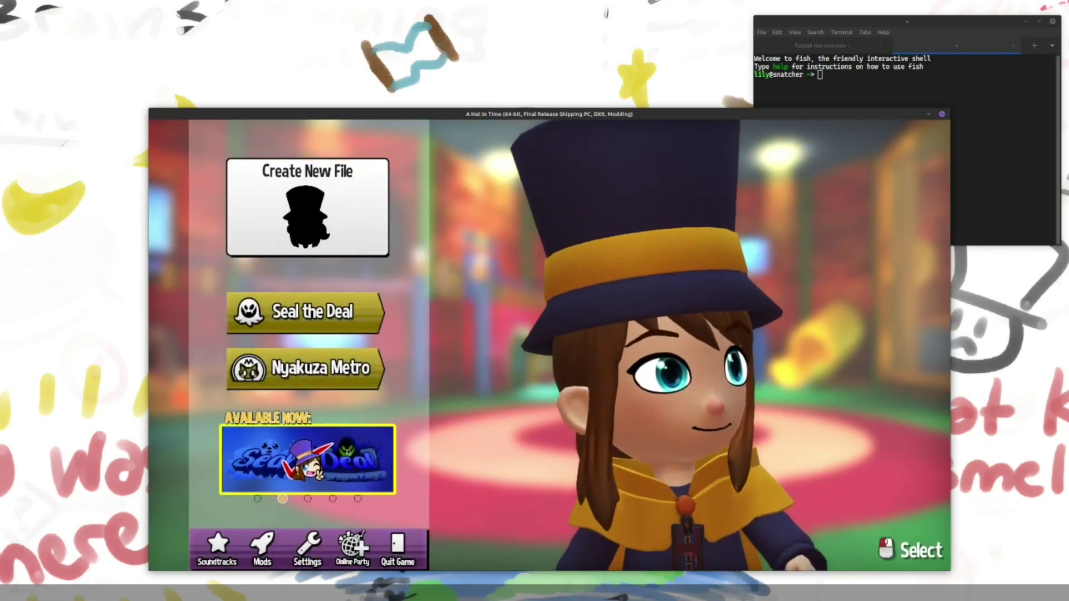
Review the single-player, accessibility and co-op options in the game settings, and return to the main menu.
click(307, 549)
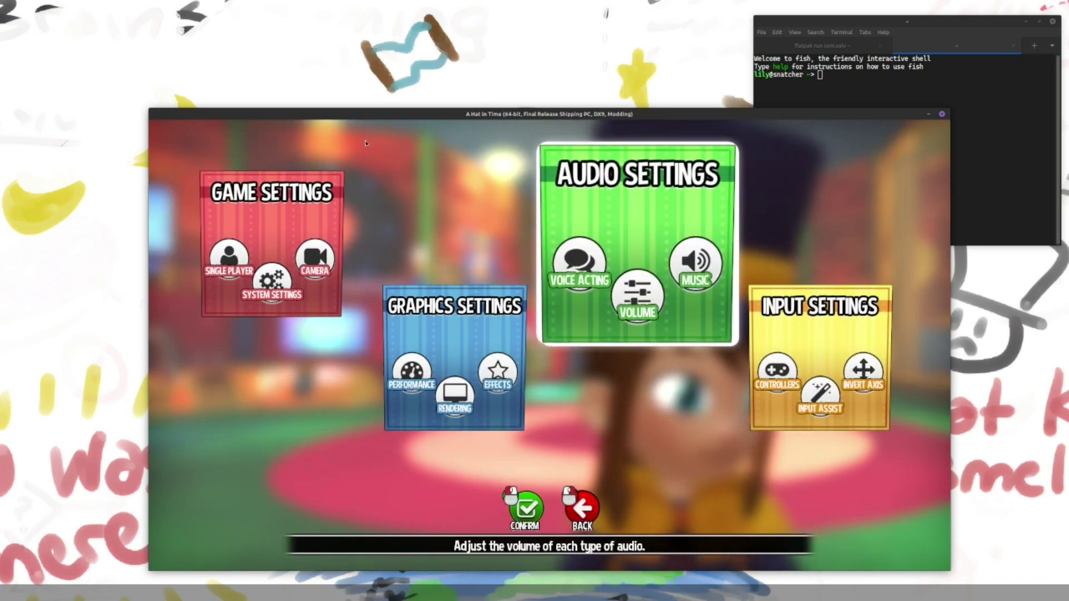
click(271, 242)
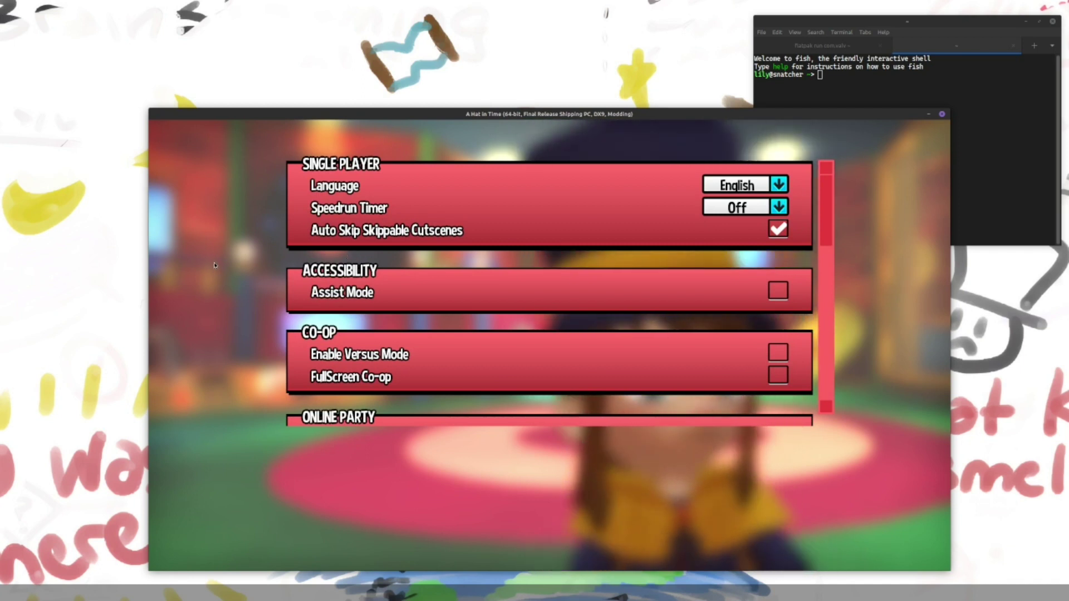
key(Escape)
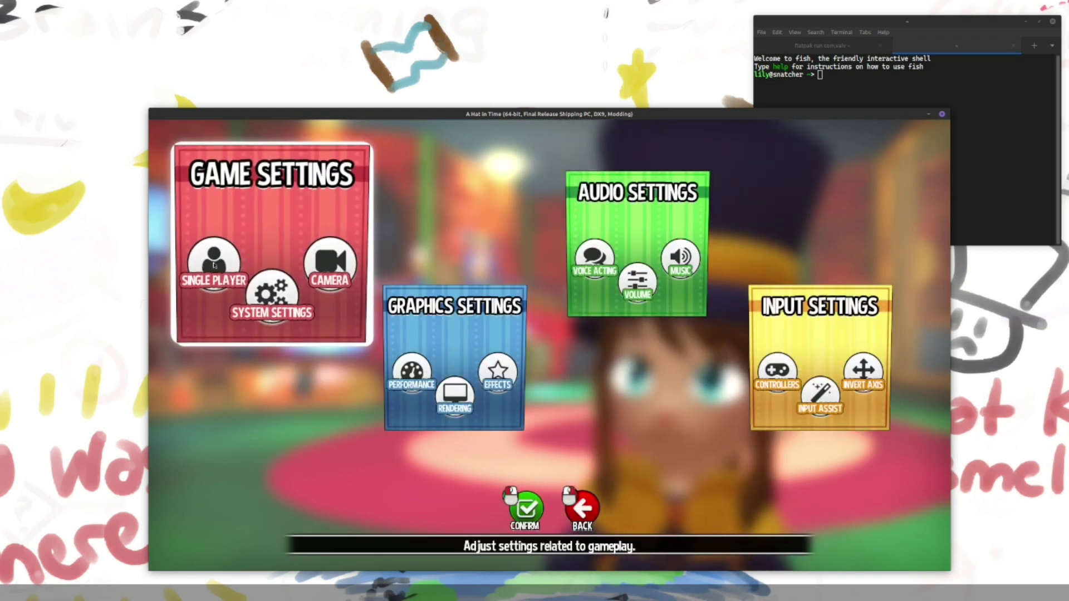
key(Escape)
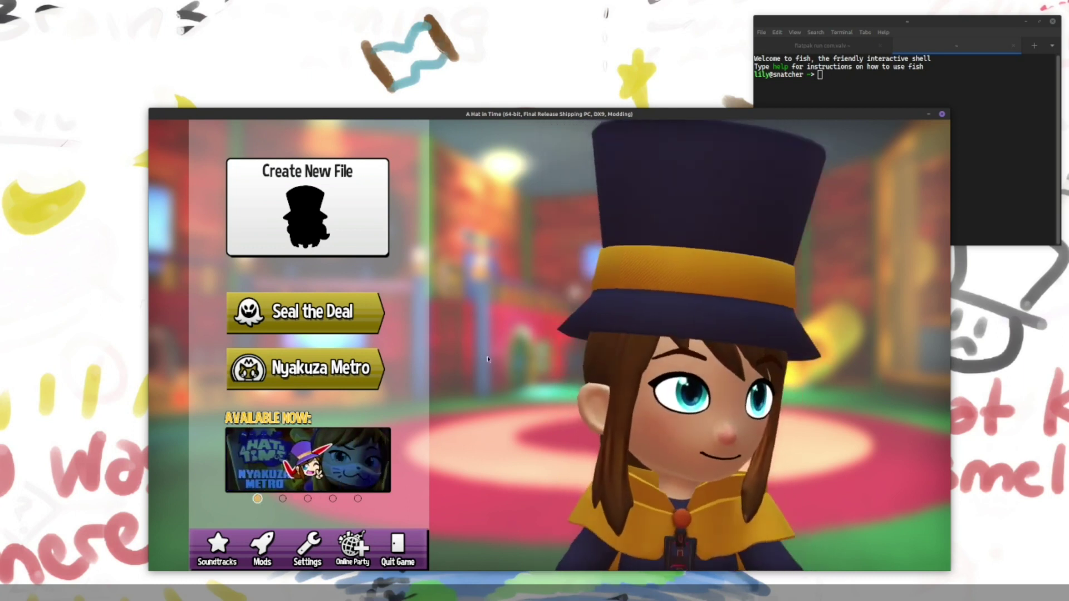
Check the Archipelago mod's description and configuration options in the installed mods, and return to the mod list.
click(262, 548)
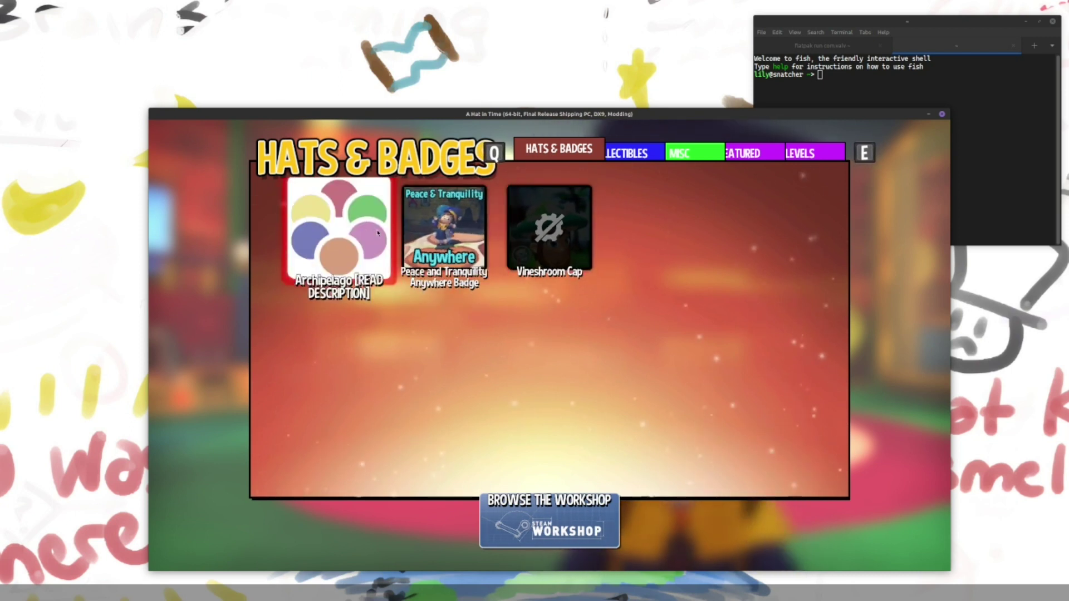
click(349, 239)
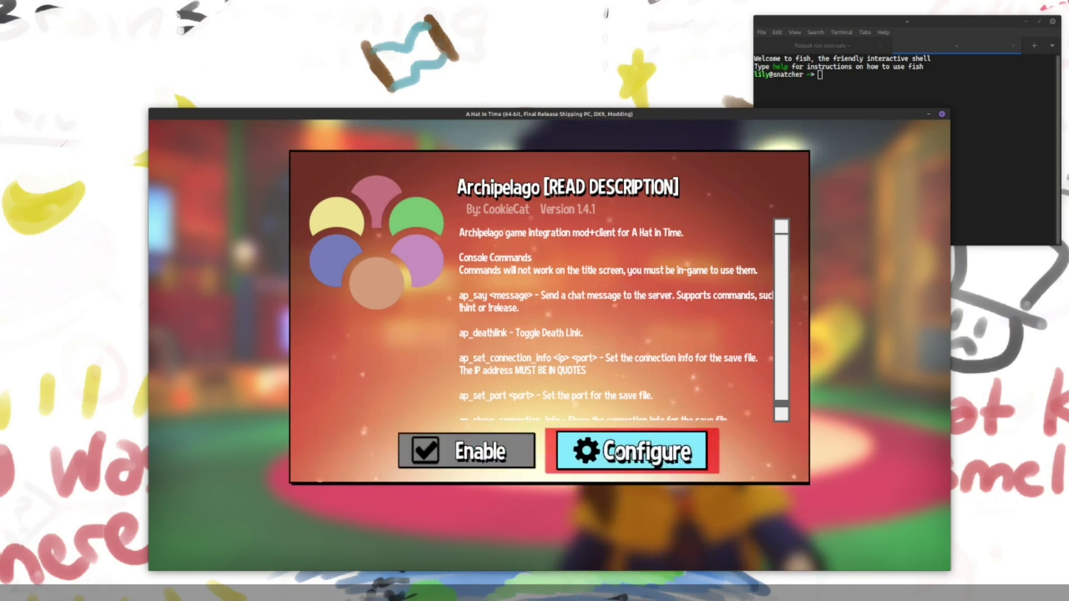
click(648, 448)
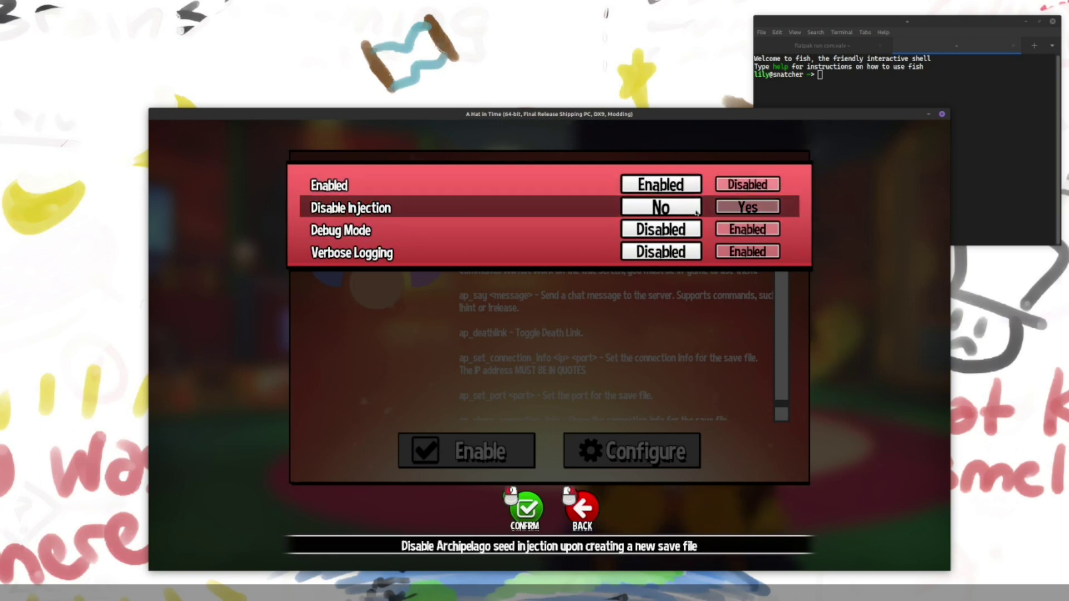
right_click(526, 200)
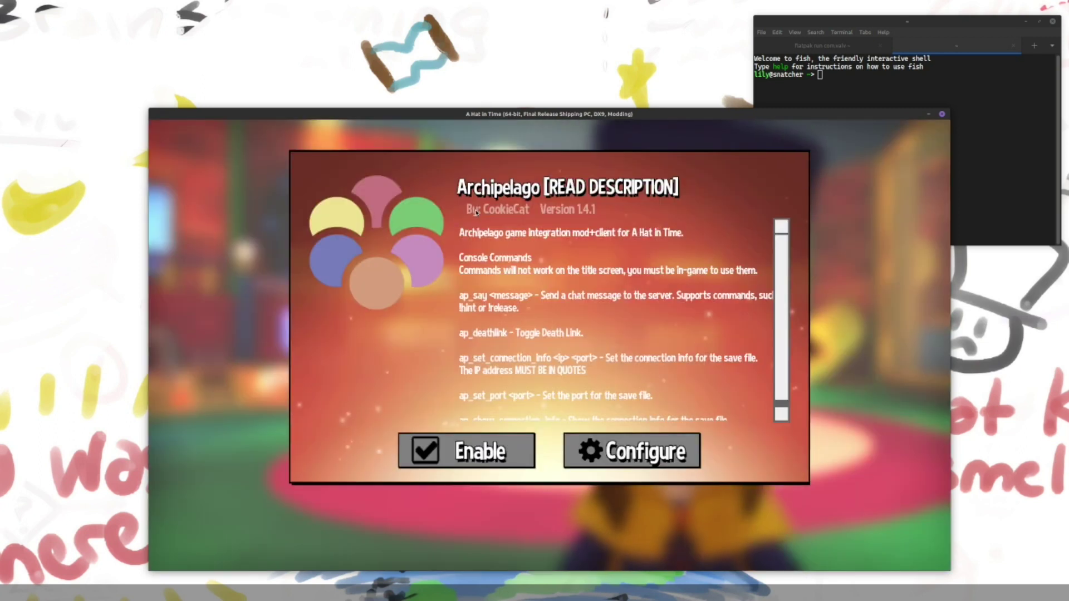
right_click(517, 207)
Browse the Collectibles, Misc and Featured mod categories, and return to the main menu.
key(e)
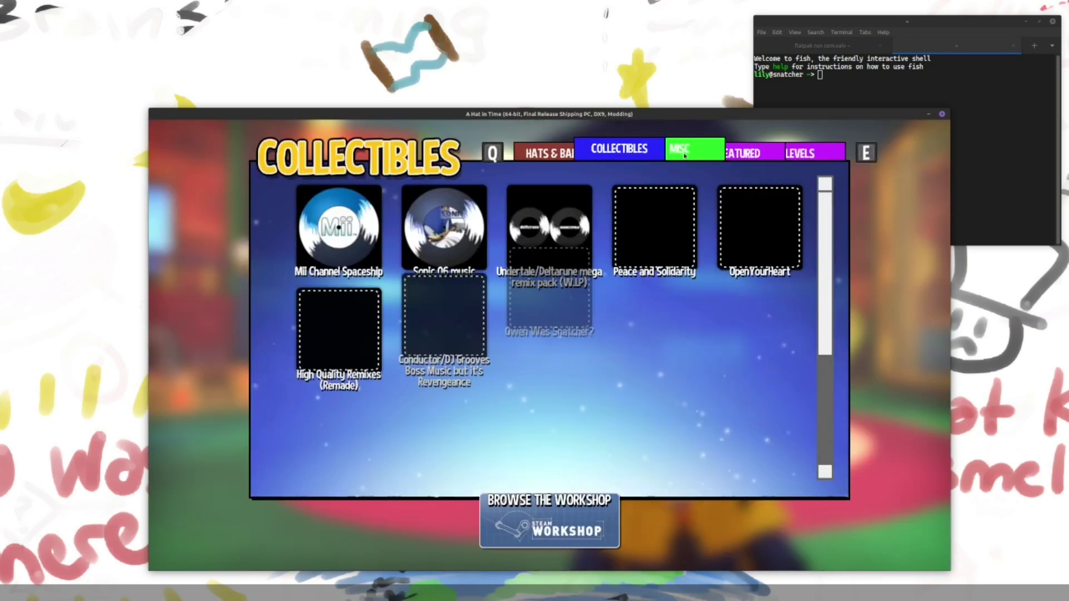
key(e)
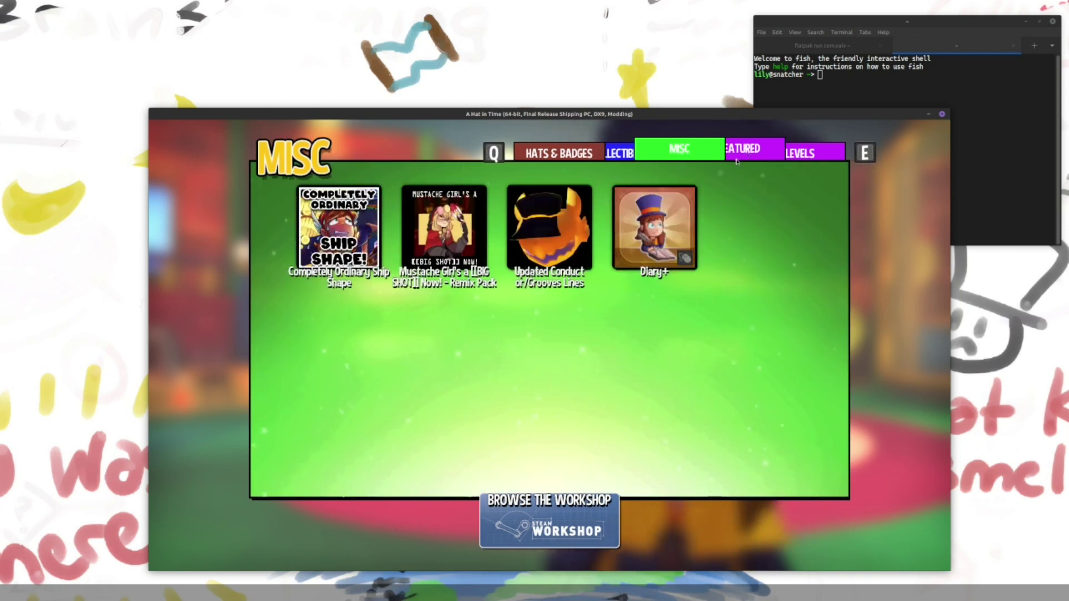
key(e)
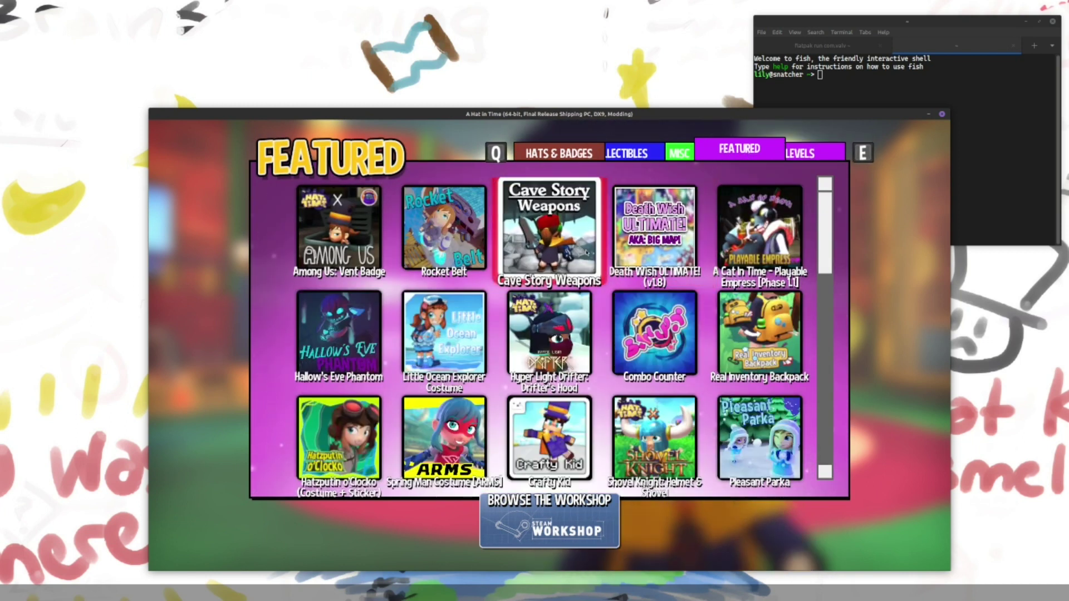
right_click(586, 252)
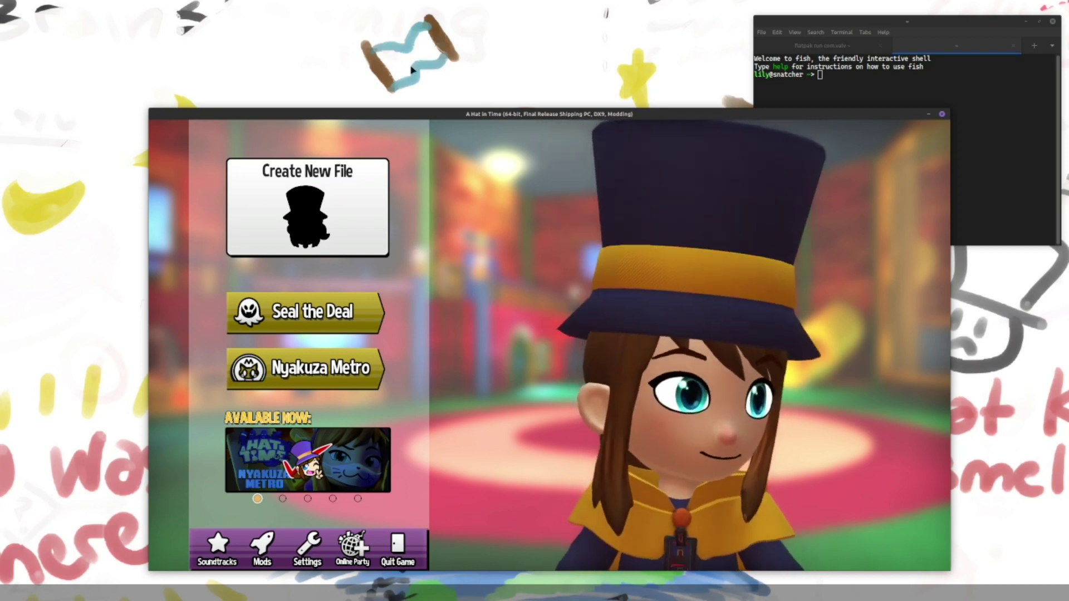
Switch to the file manager and look inside the lib folder of AP 0.4.4 in APGames.
key(alt+Tab)
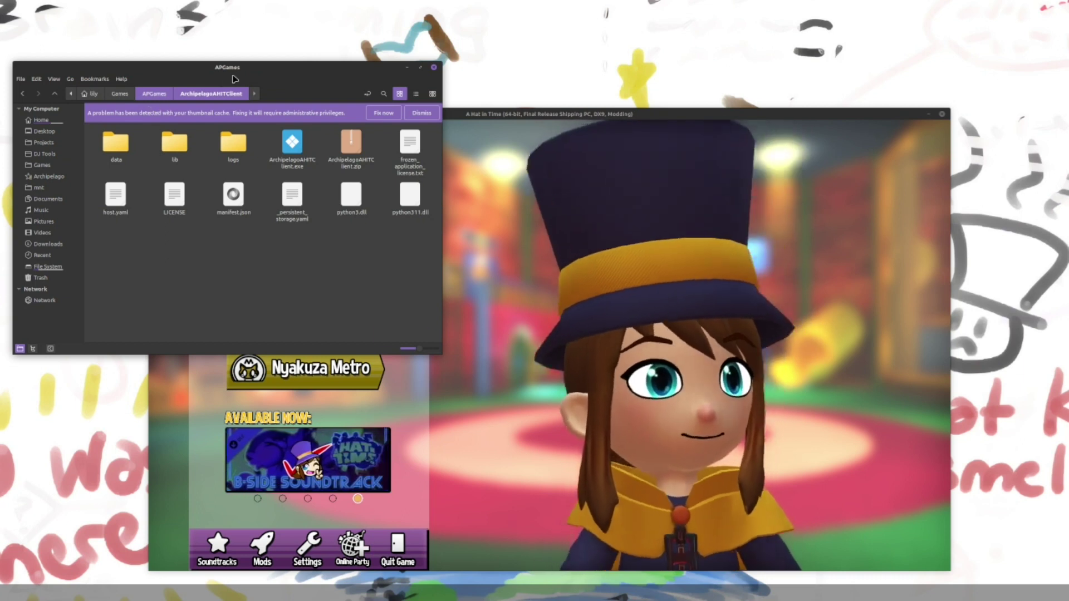
click(146, 95)
double_click(174, 138)
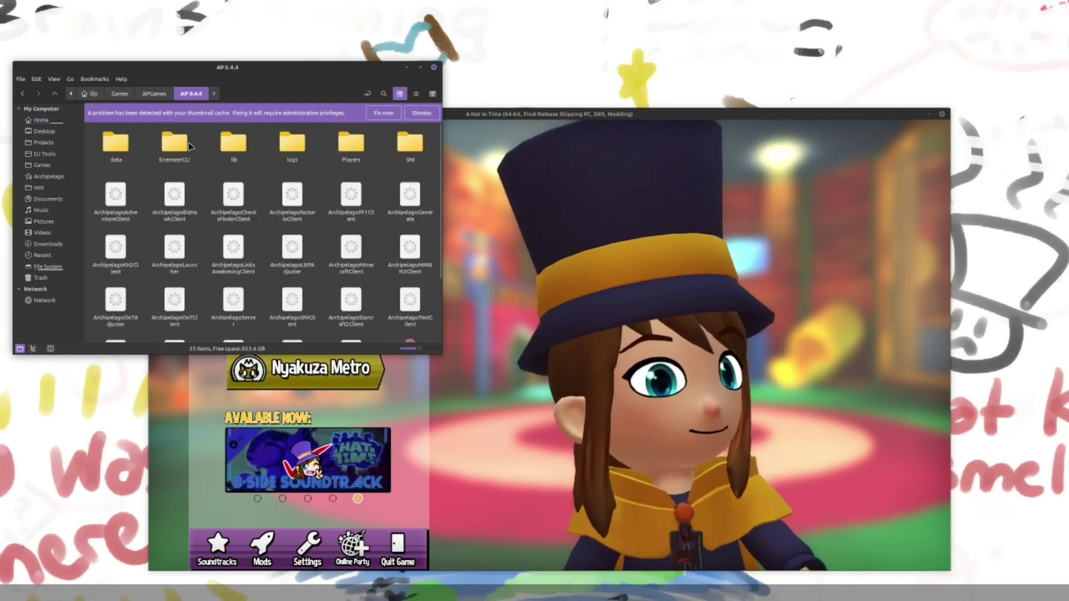
click(222, 146)
double_click(222, 145)
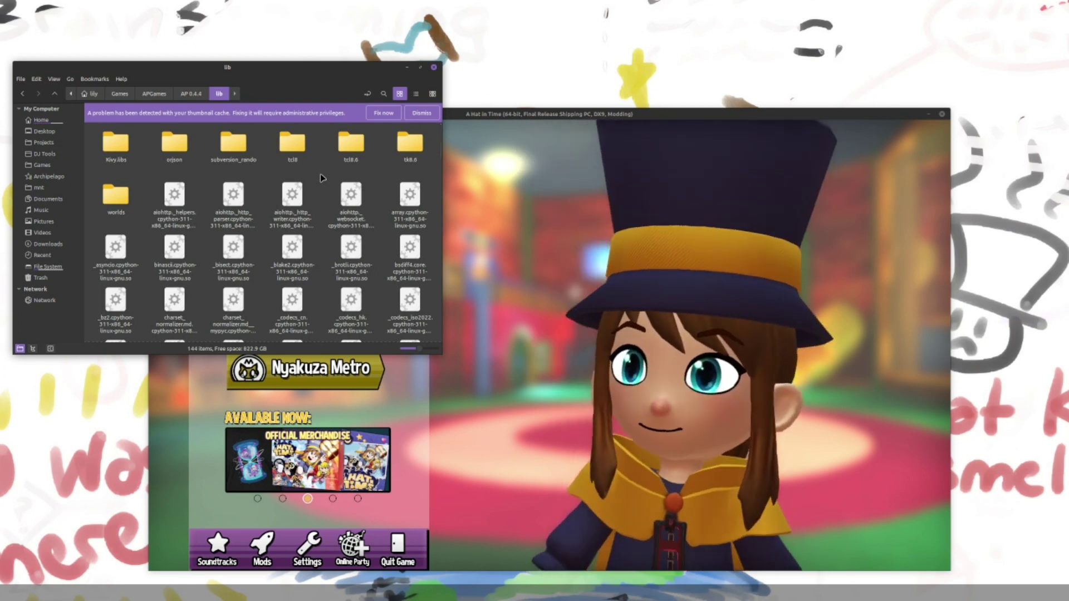
Return to APGames, open the ArchipelagoAHITClient folder and run ArchipelagoAHITClient.exe.
key(alt+Up)
key(alt+Up)
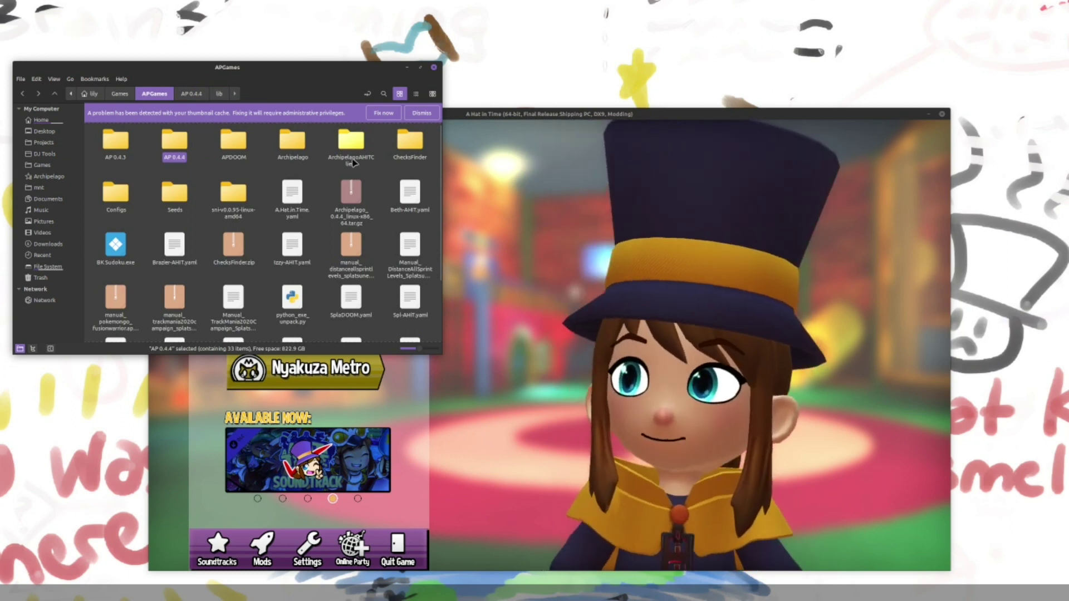
double_click(352, 161)
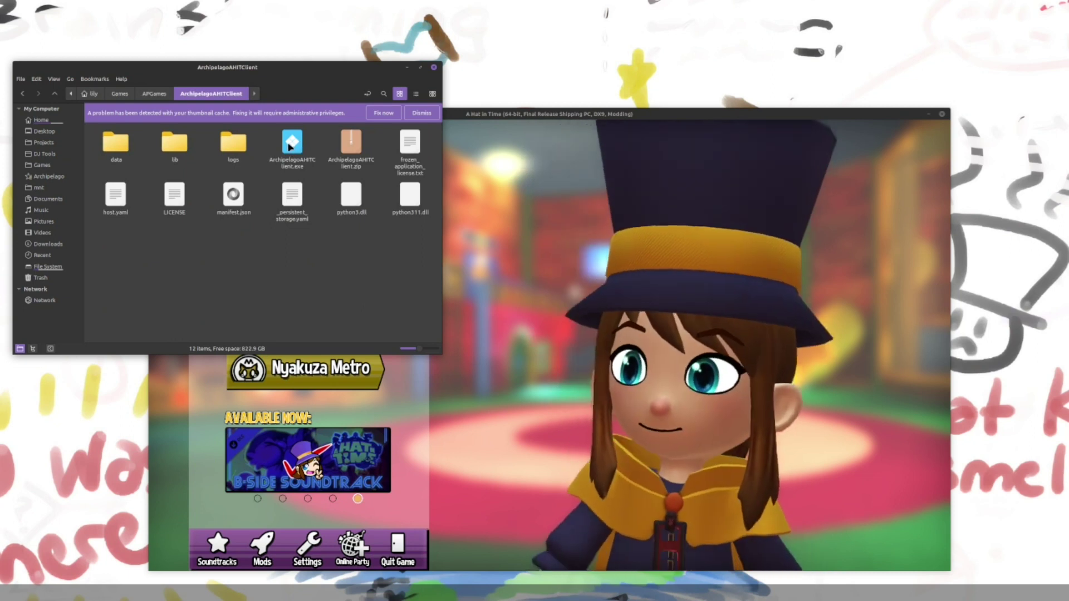
click(290, 147)
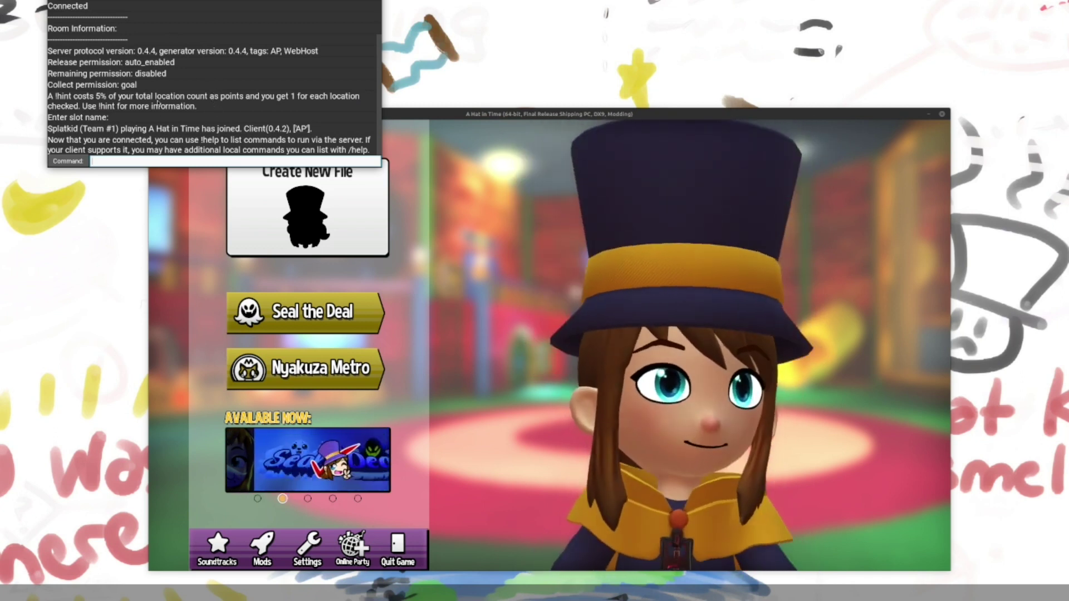
Create a new save file in the game and walk from the bedroom through the ship to the Chapter 2: Battle of the Birds map.
click(474, 124)
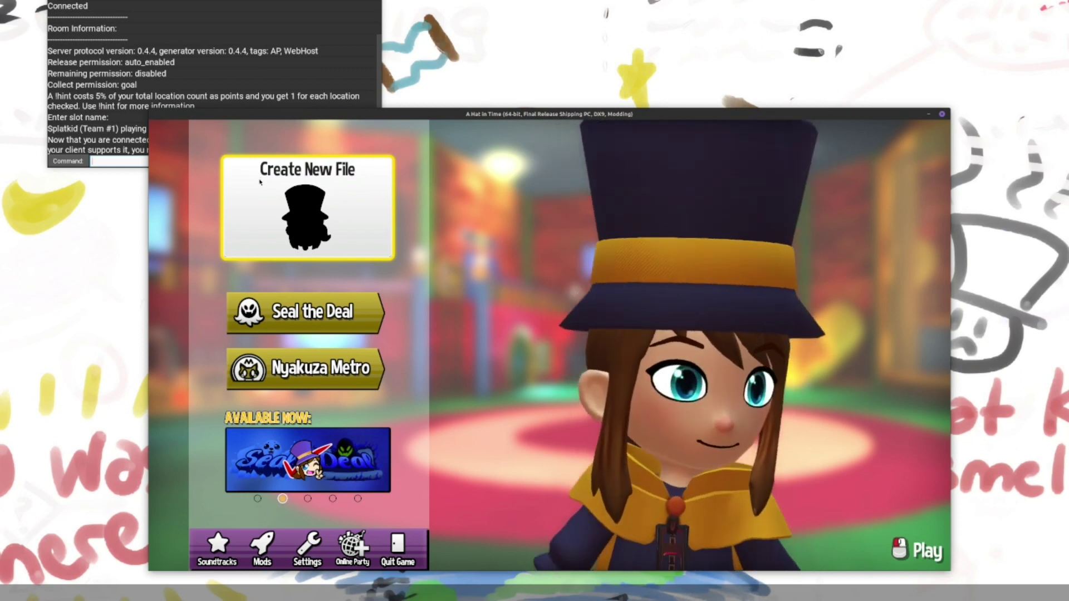
click(260, 180)
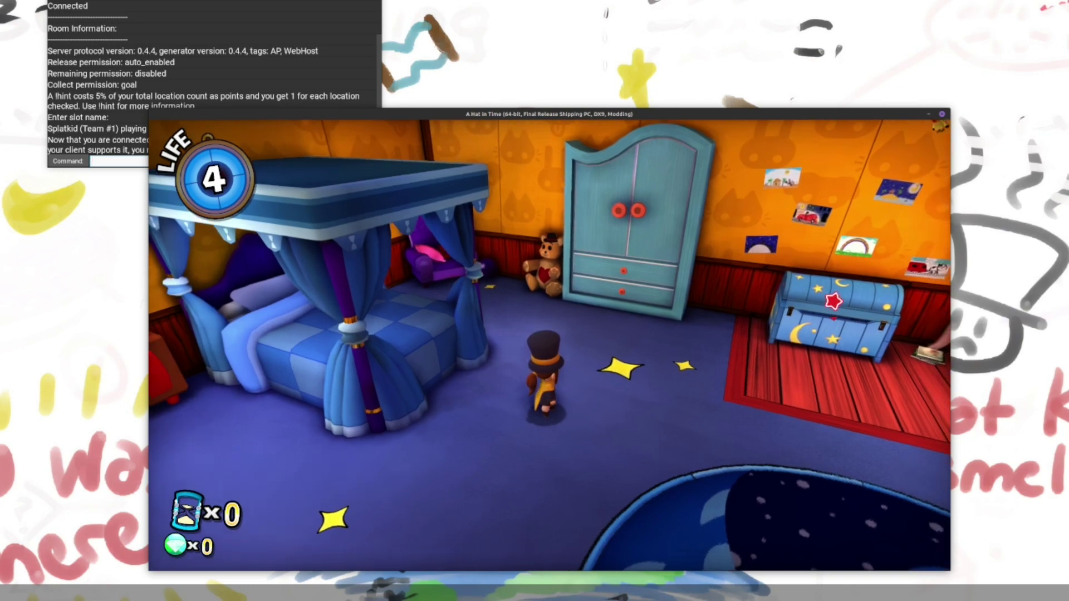
key(w)
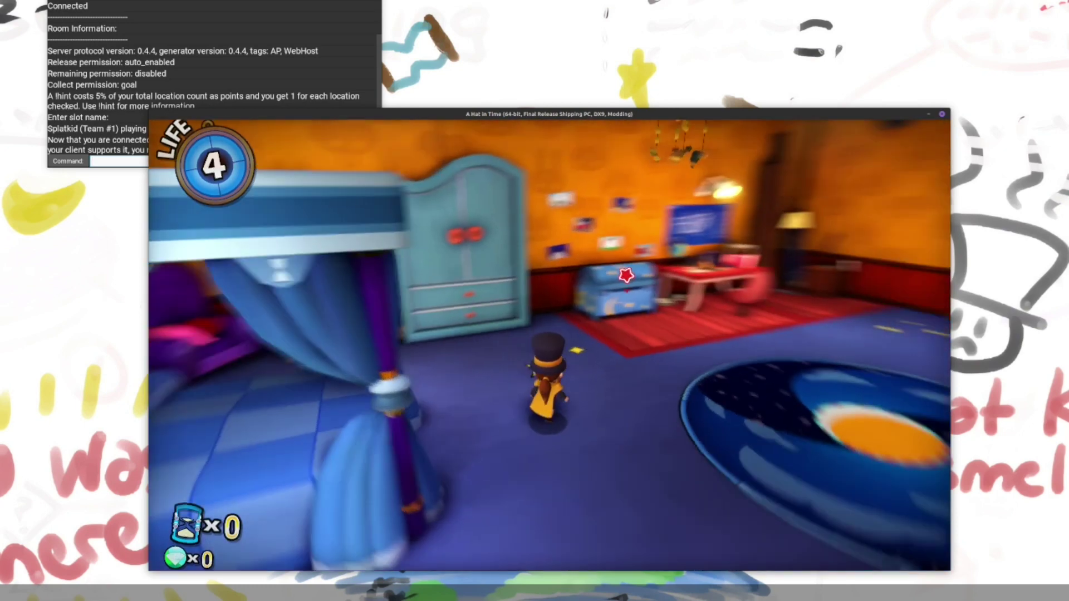
key(w)
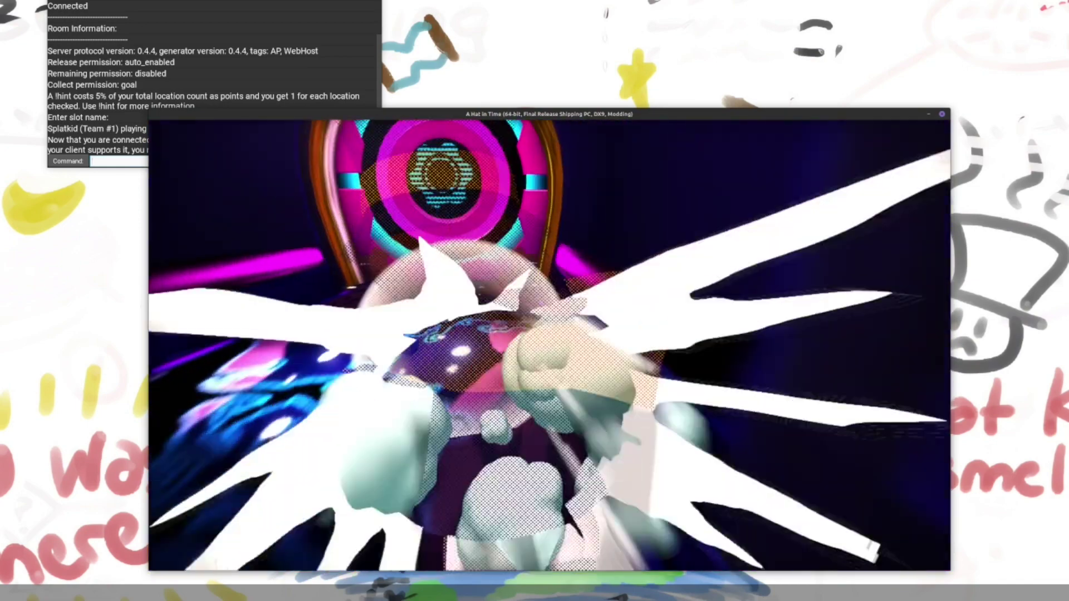
key(w)
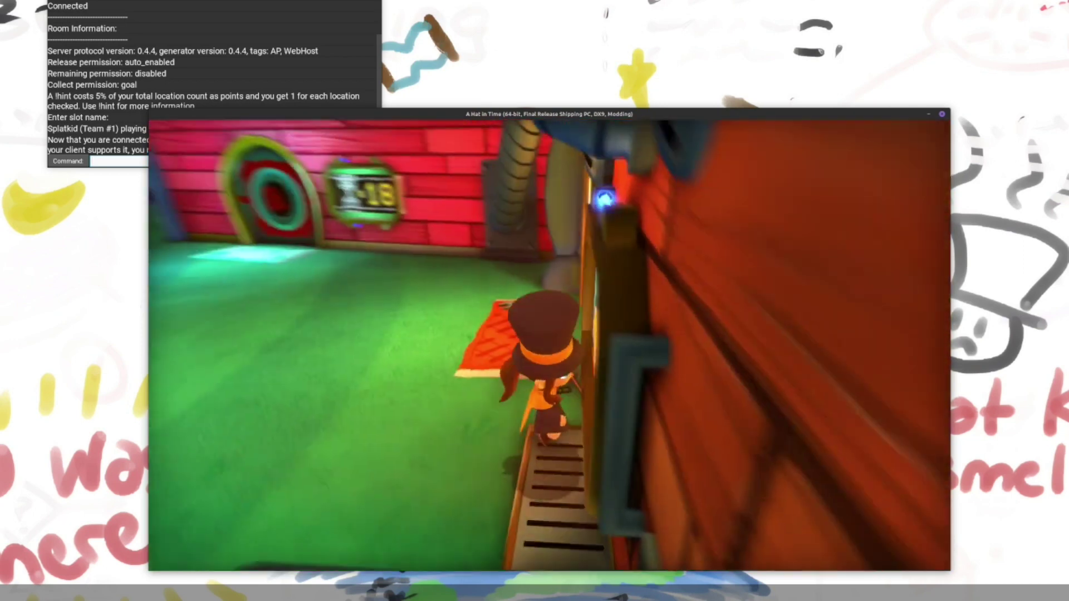
key(w)
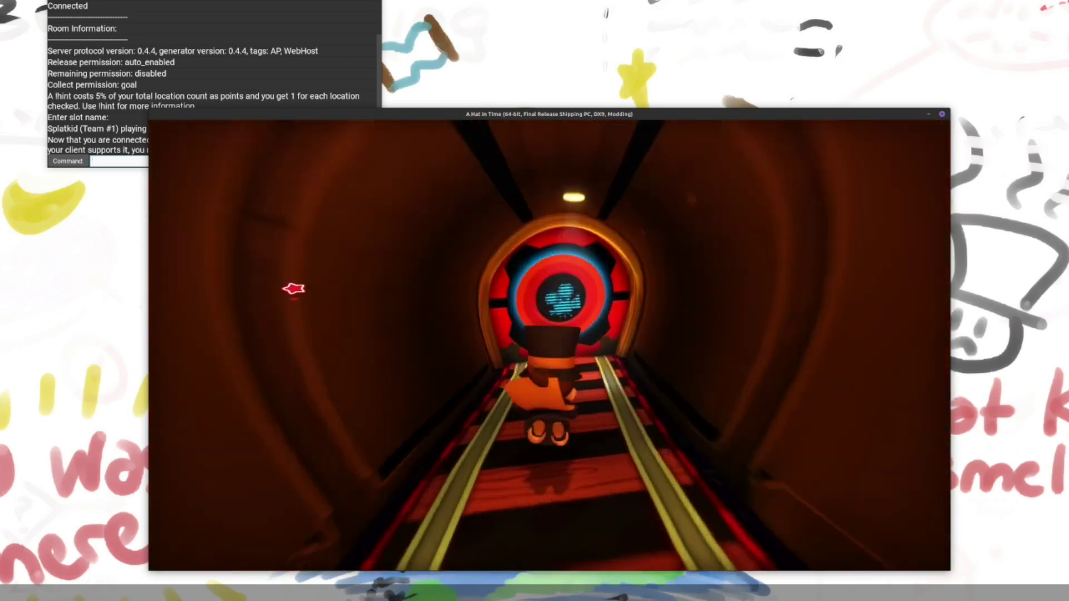
key(w)
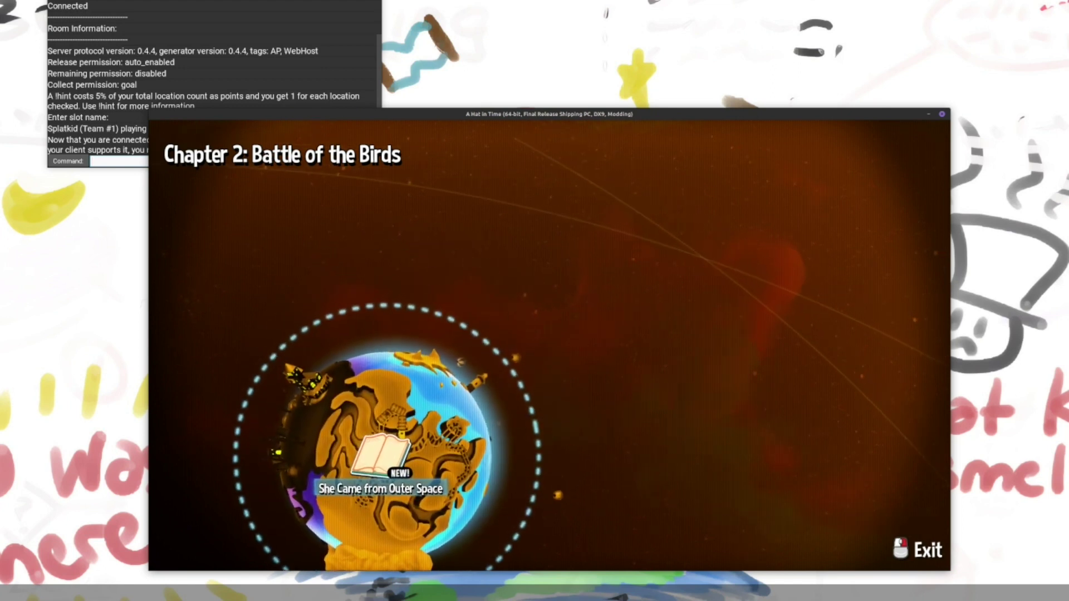
Switch to Discord and open the A Hat in Time thread under future-game-design in the Archipelago server.
key(alt+Tab)
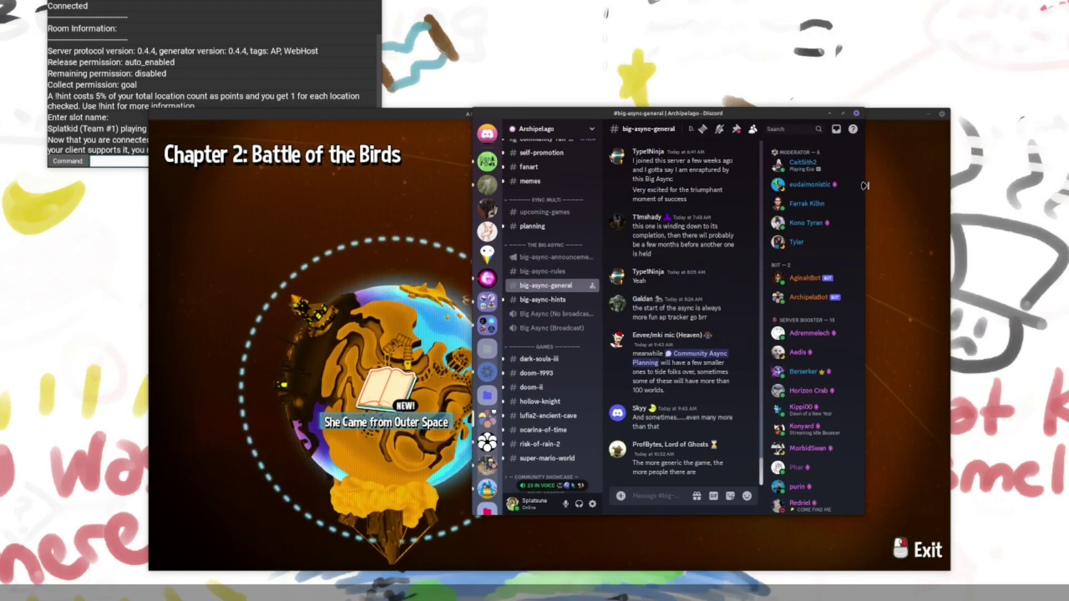
scroll(554, 382, down, 10)
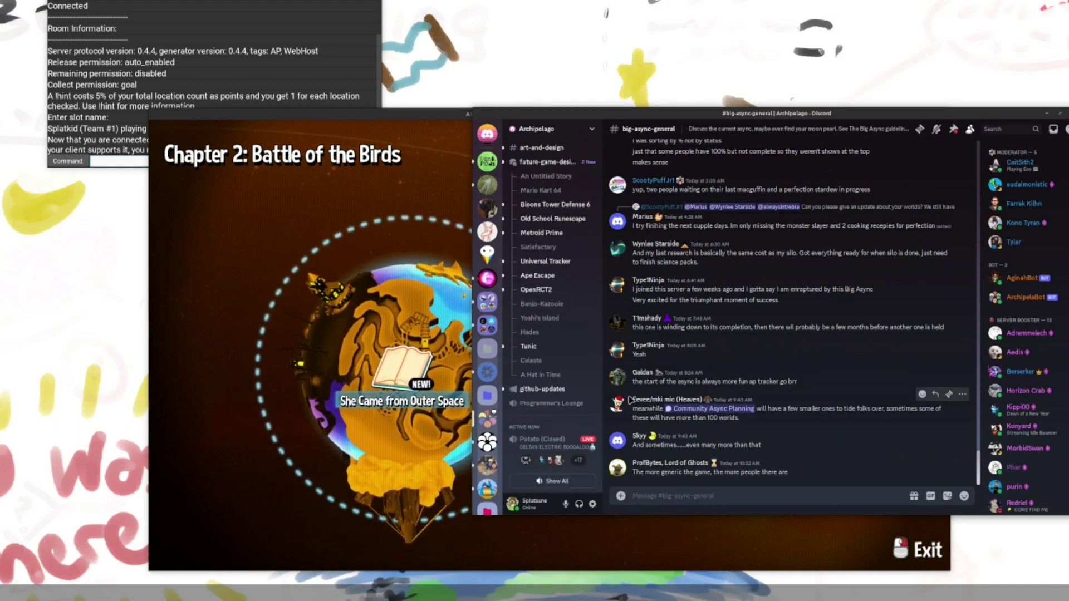
click(566, 380)
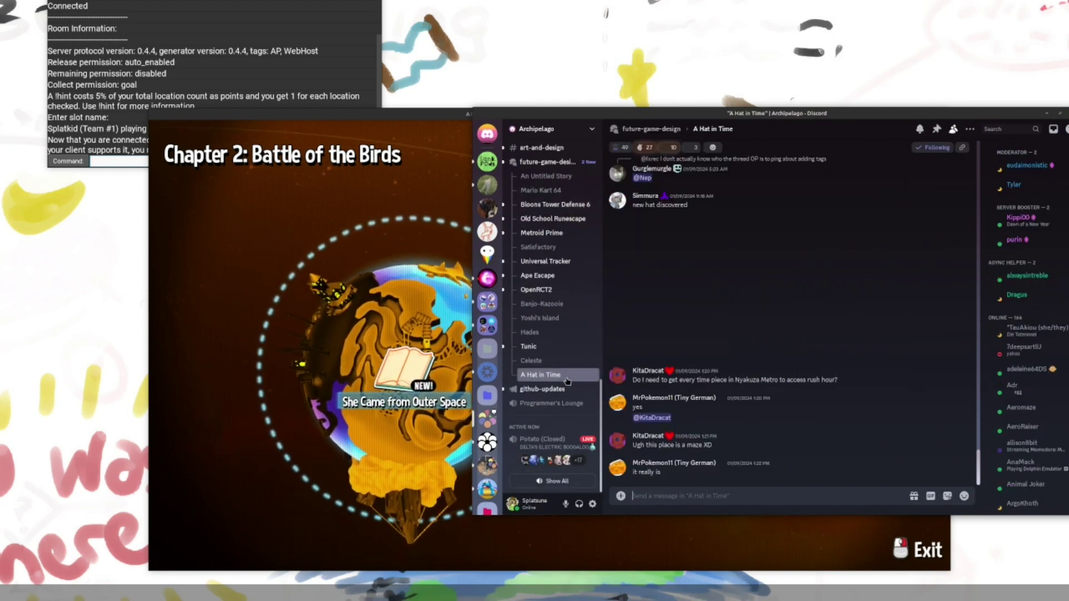
scroll(577, 310, up, 5)
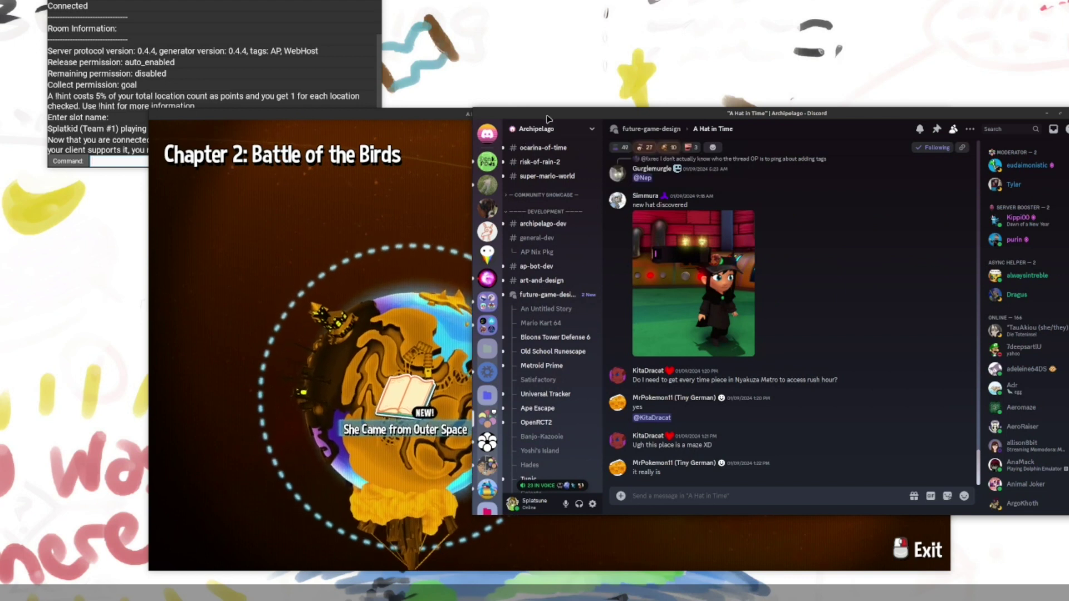
mouse_move(561, 151)
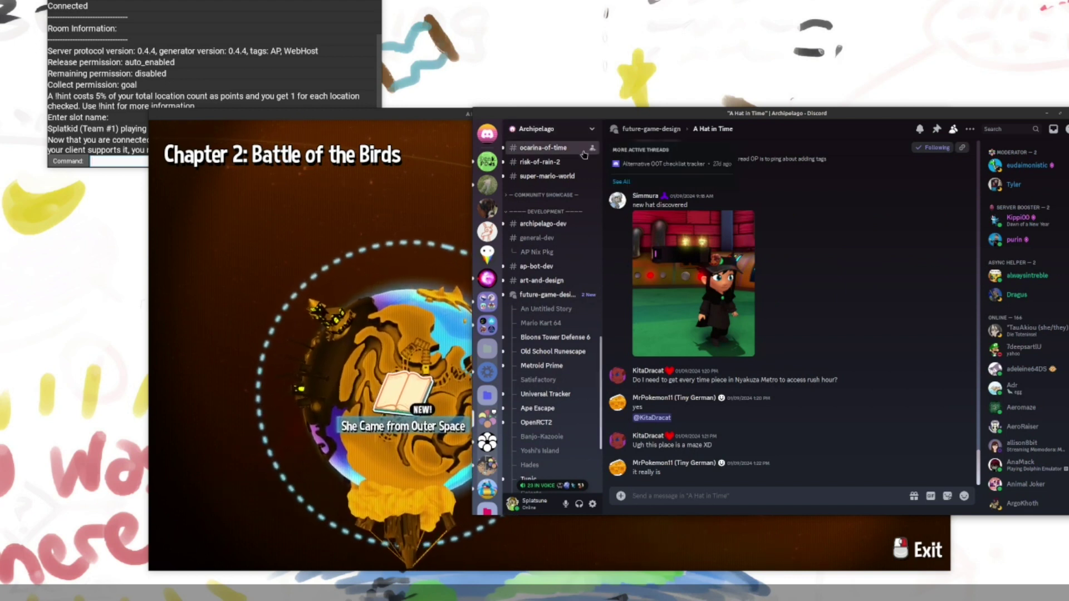
mouse_move(587, 167)
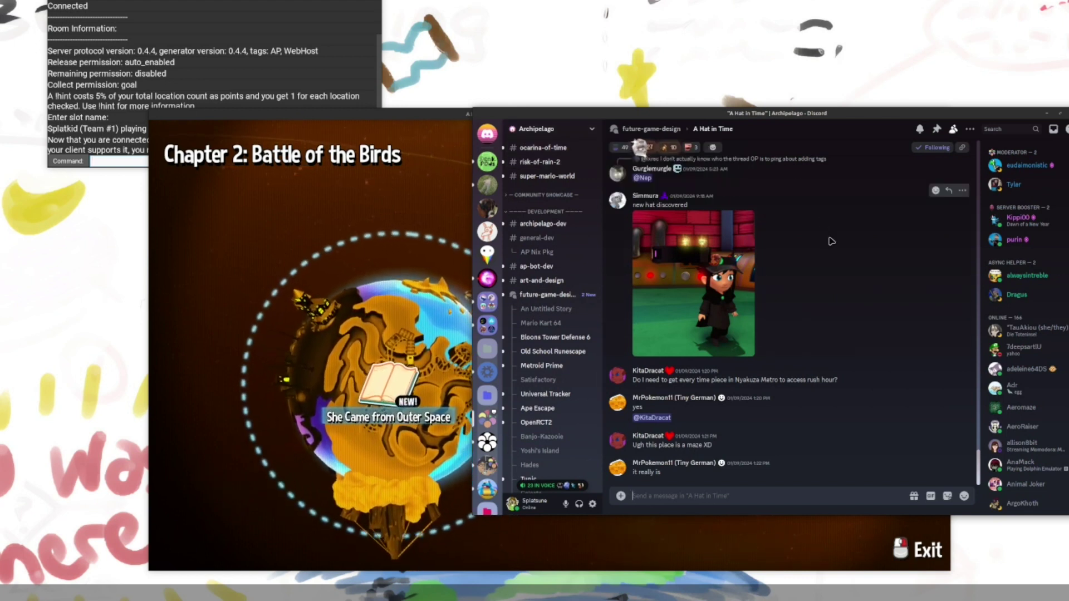